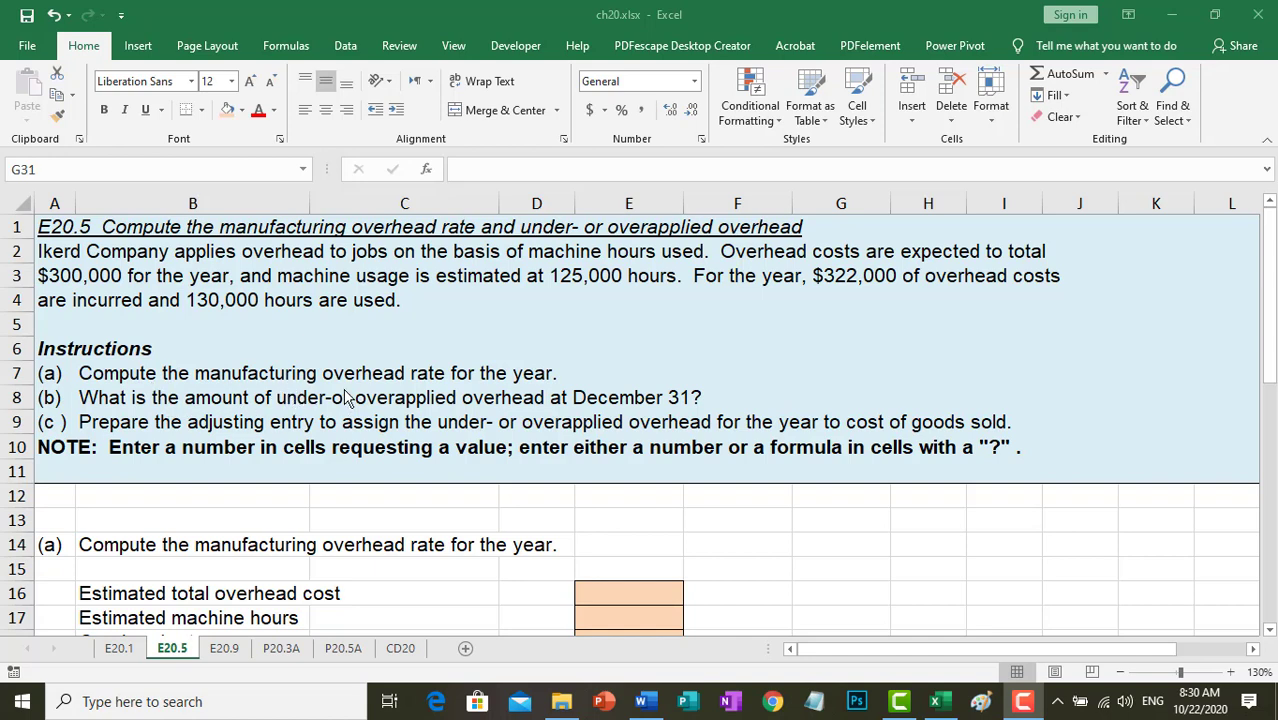
Review the E20.5 overhead exercise and enter 300000 as the estimated total overhead cost in E16.
scroll(476, 385, "down", 1)
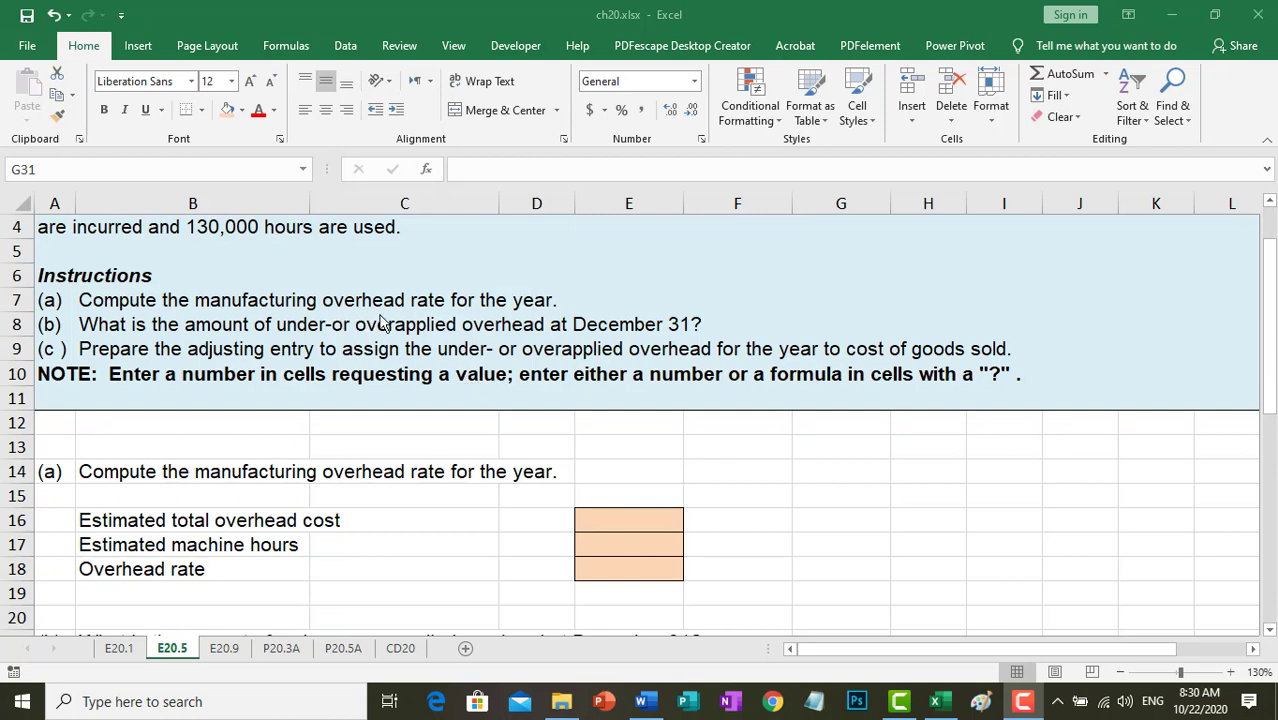
scroll(394, 328, "up", 1)
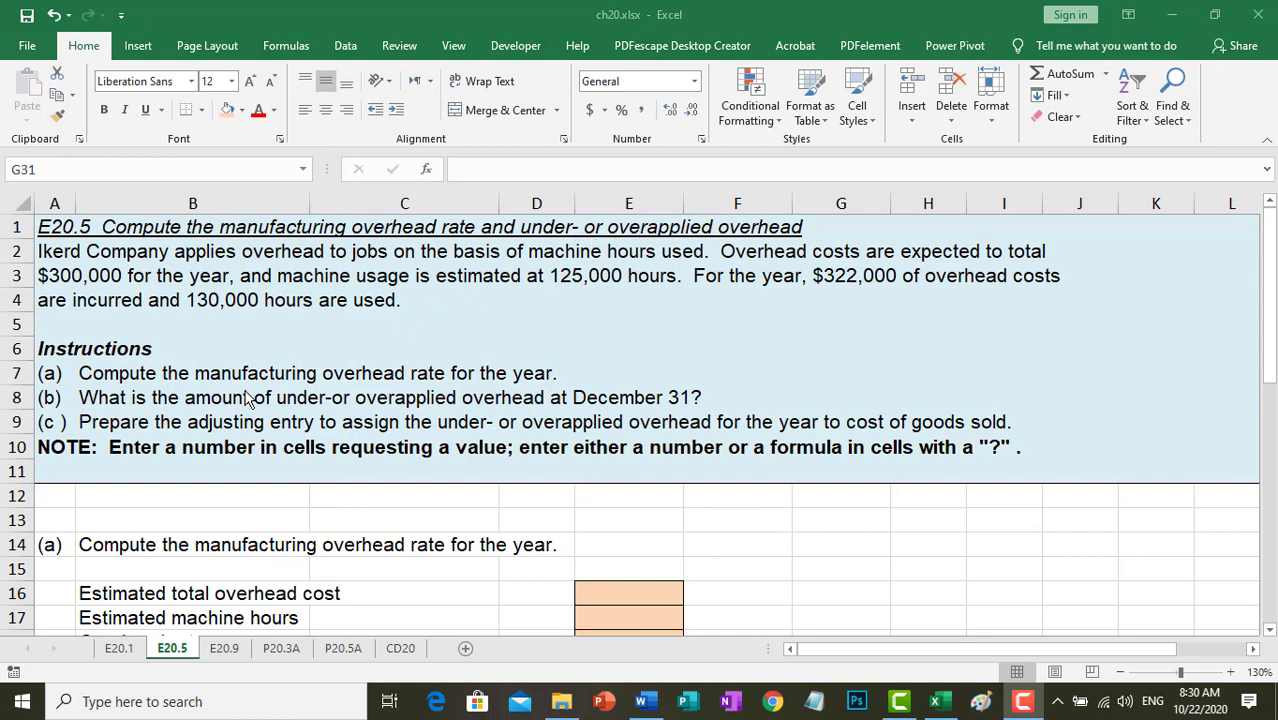
scroll(249, 398, "down", 2)
scroll(249, 398, "up", 1)
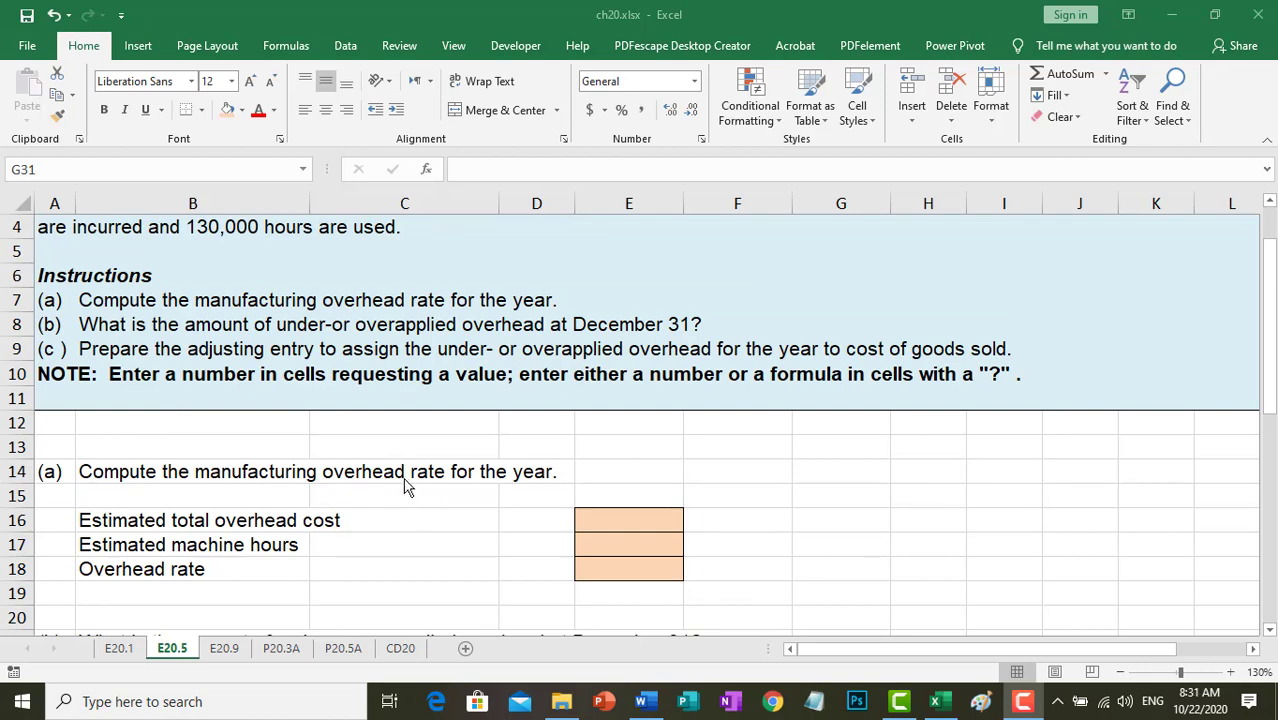
scroll(360, 485, "down", 1)
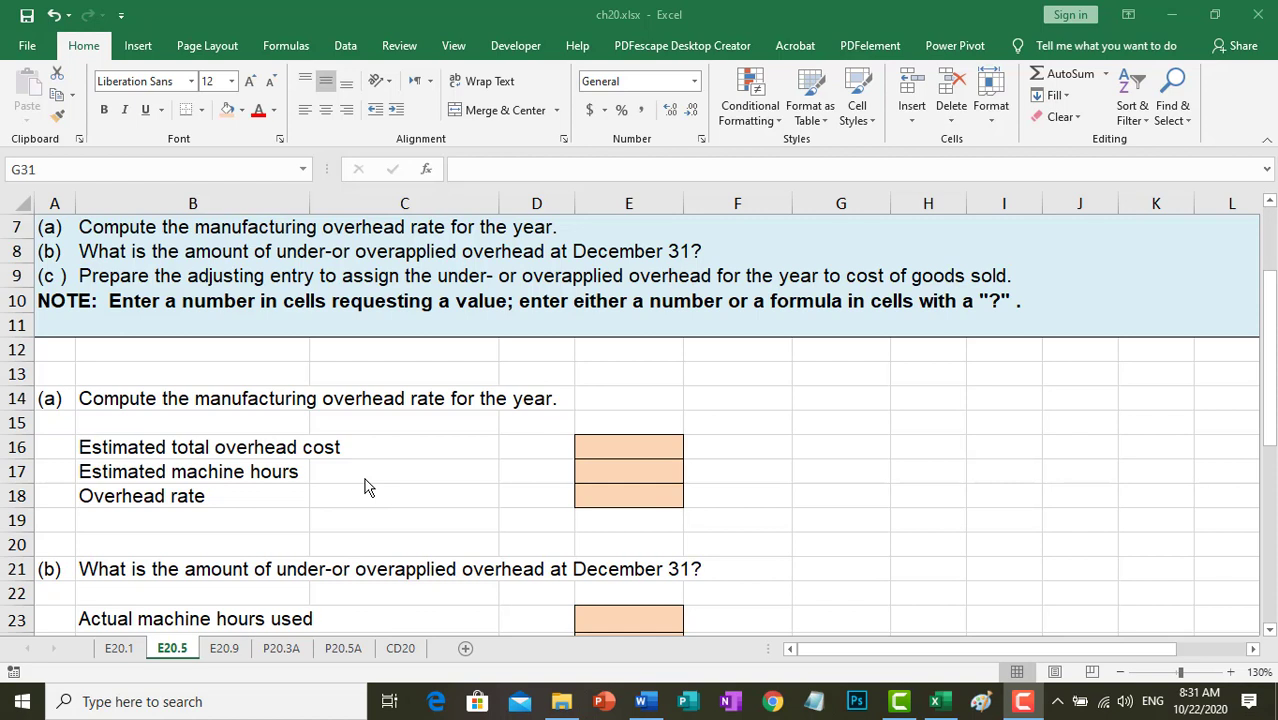
left_click(609, 447)
scroll(736, 428, "up", 2)
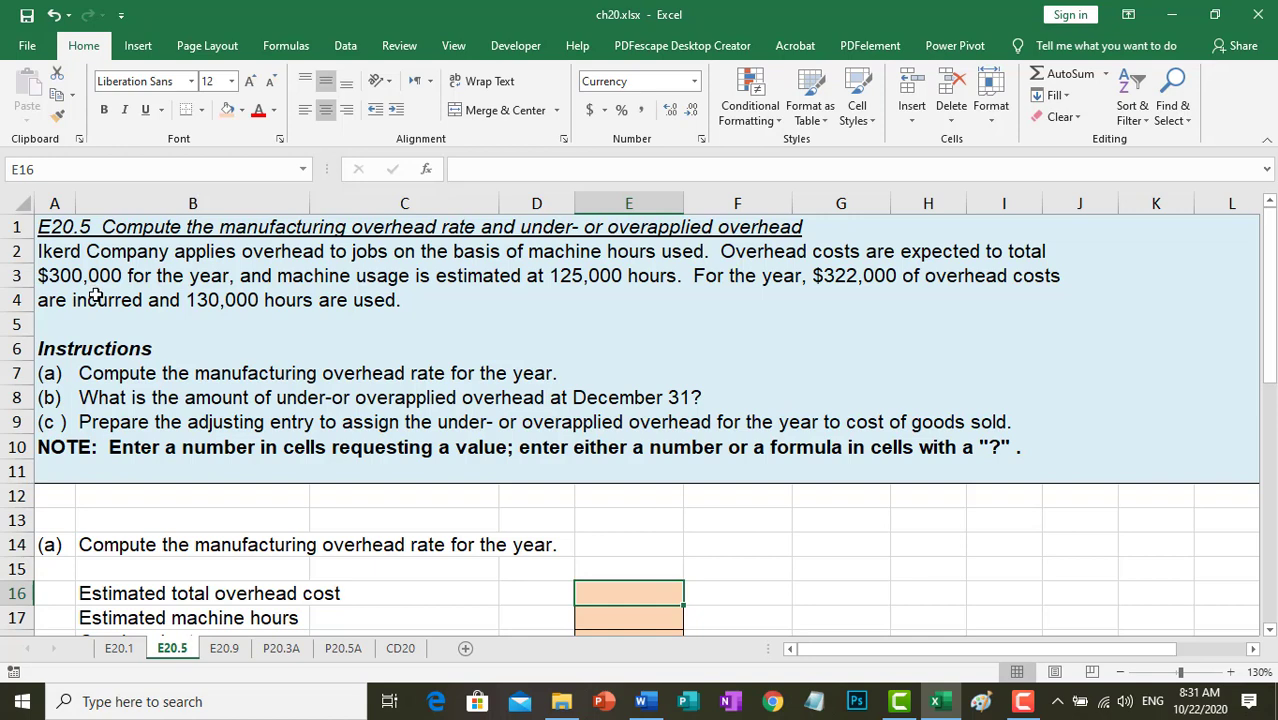
type("300,00")
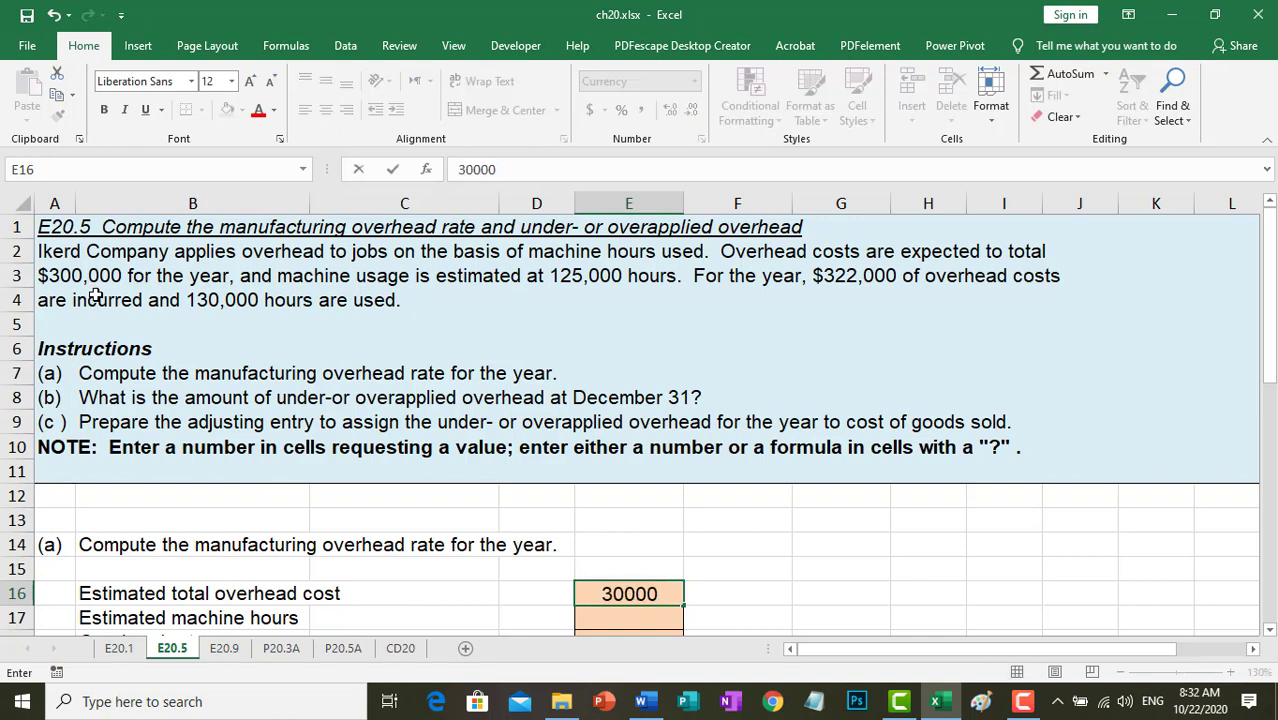
type("0")
key("Return")
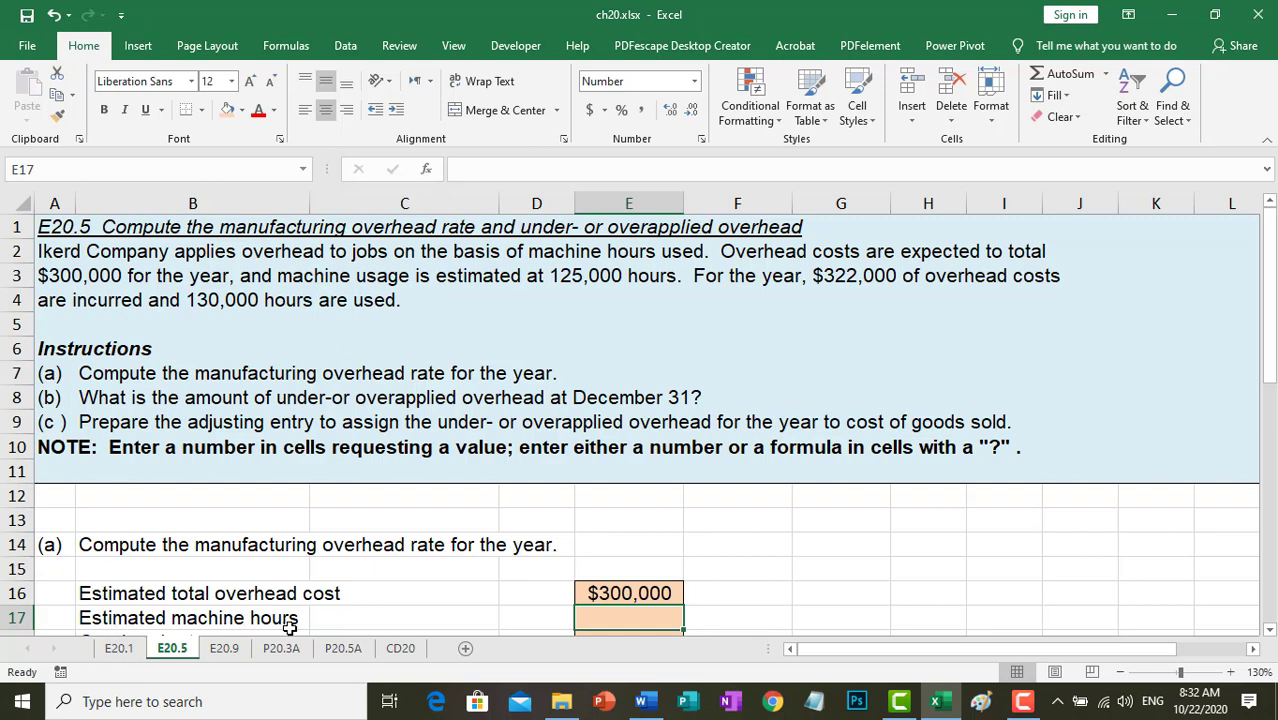
Enter 125000 as the estimated machine hours in E17.
double_click(588, 624)
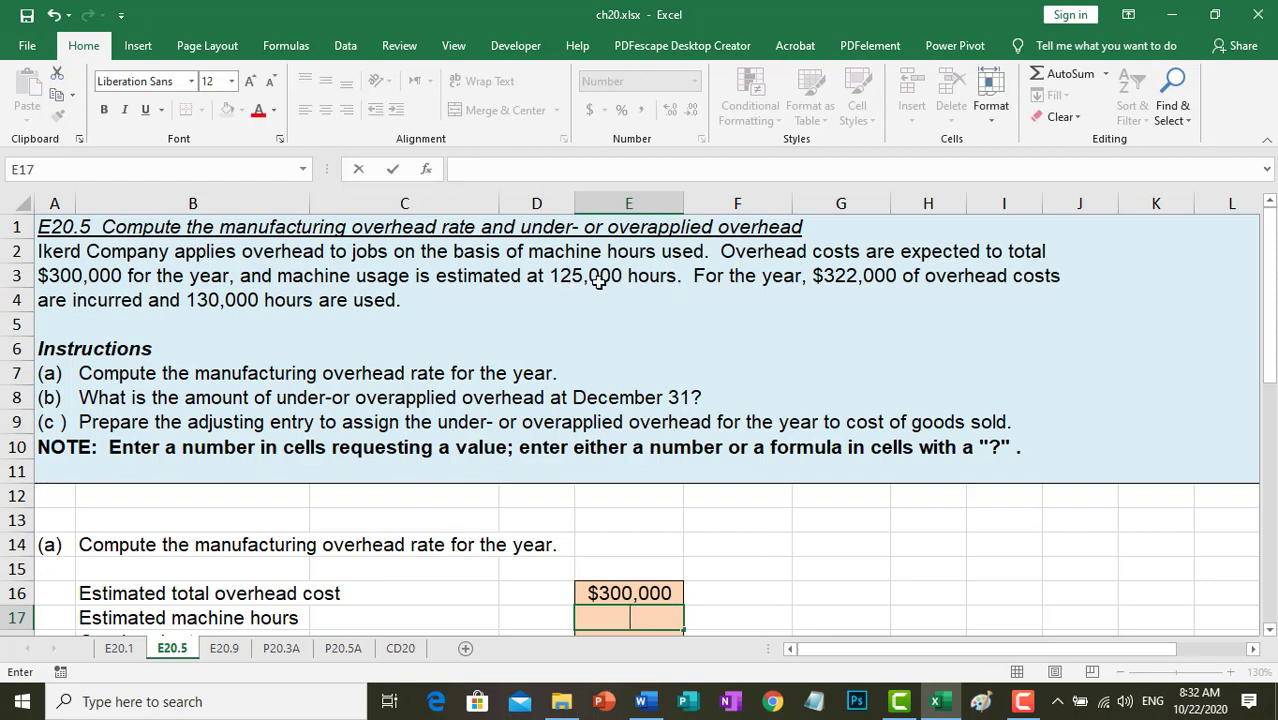
type("125,000")
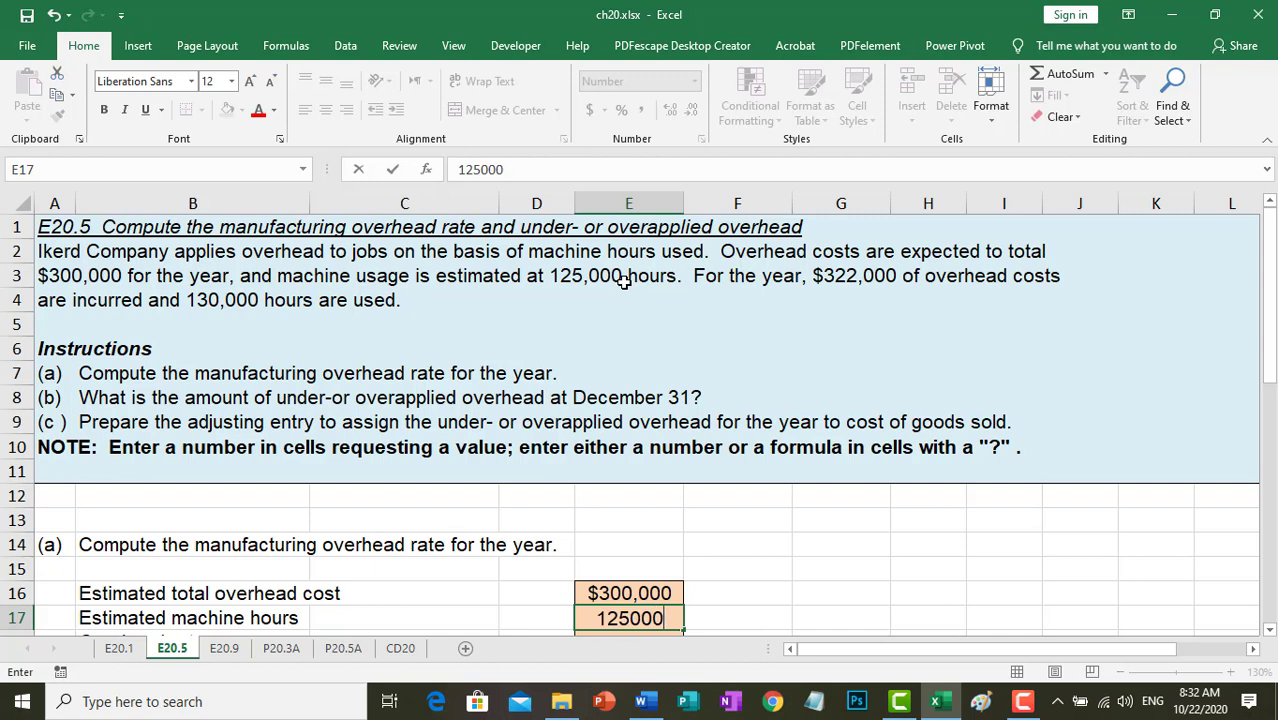
key("Return")
Compute the overhead rate in E18 by dividing estimated overhead cost by estimated machine hours with =E16/E17.
scroll(480, 392, "down", 2)
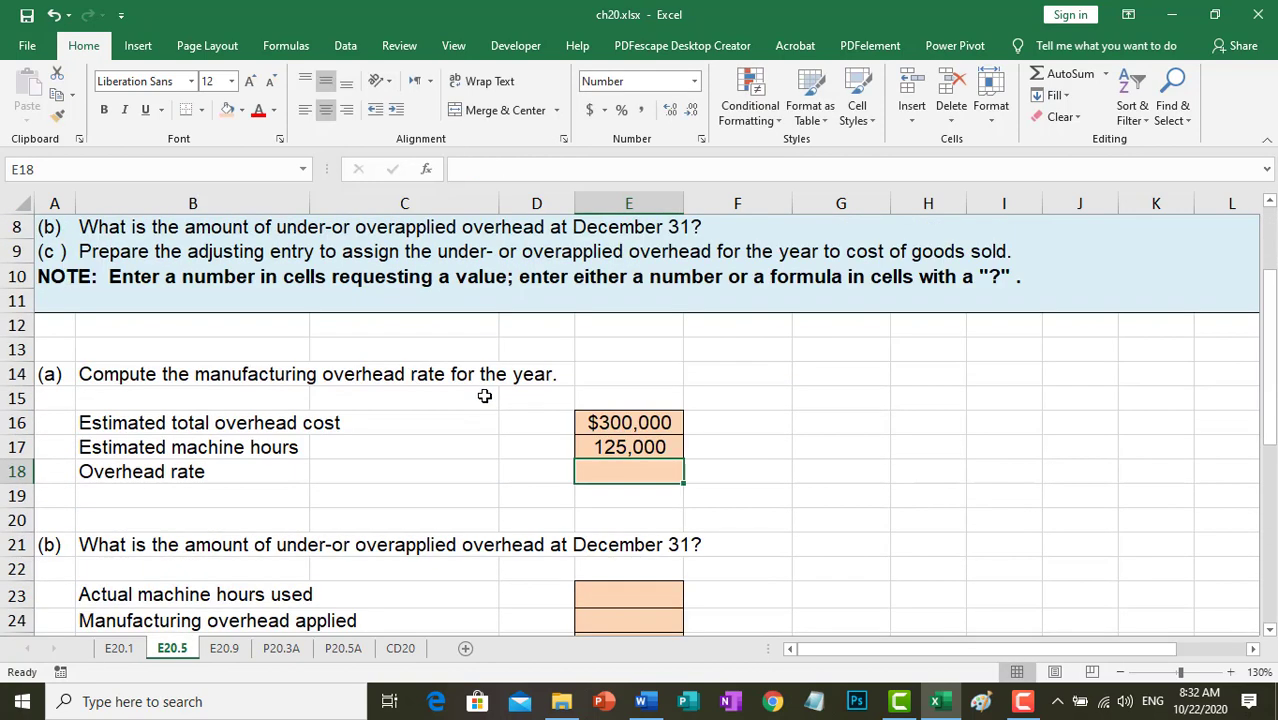
left_click(655, 424)
left_click(647, 447)
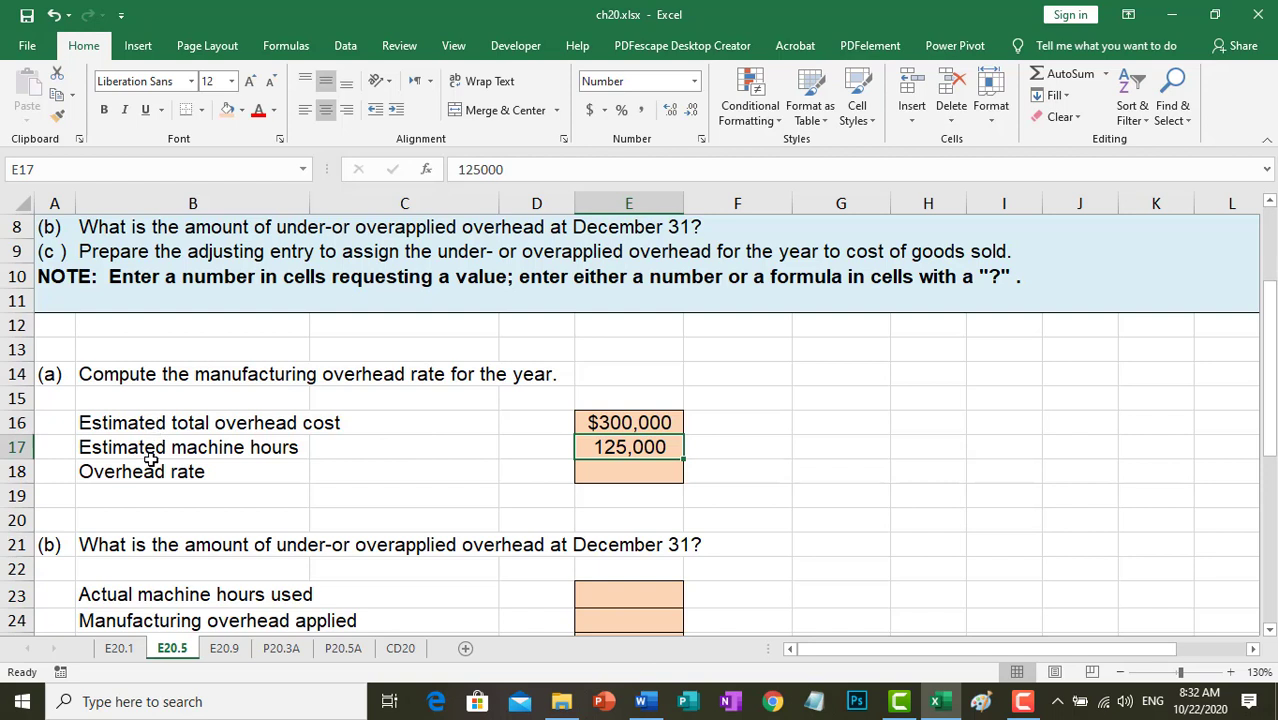
left_click(638, 474)
type("=")
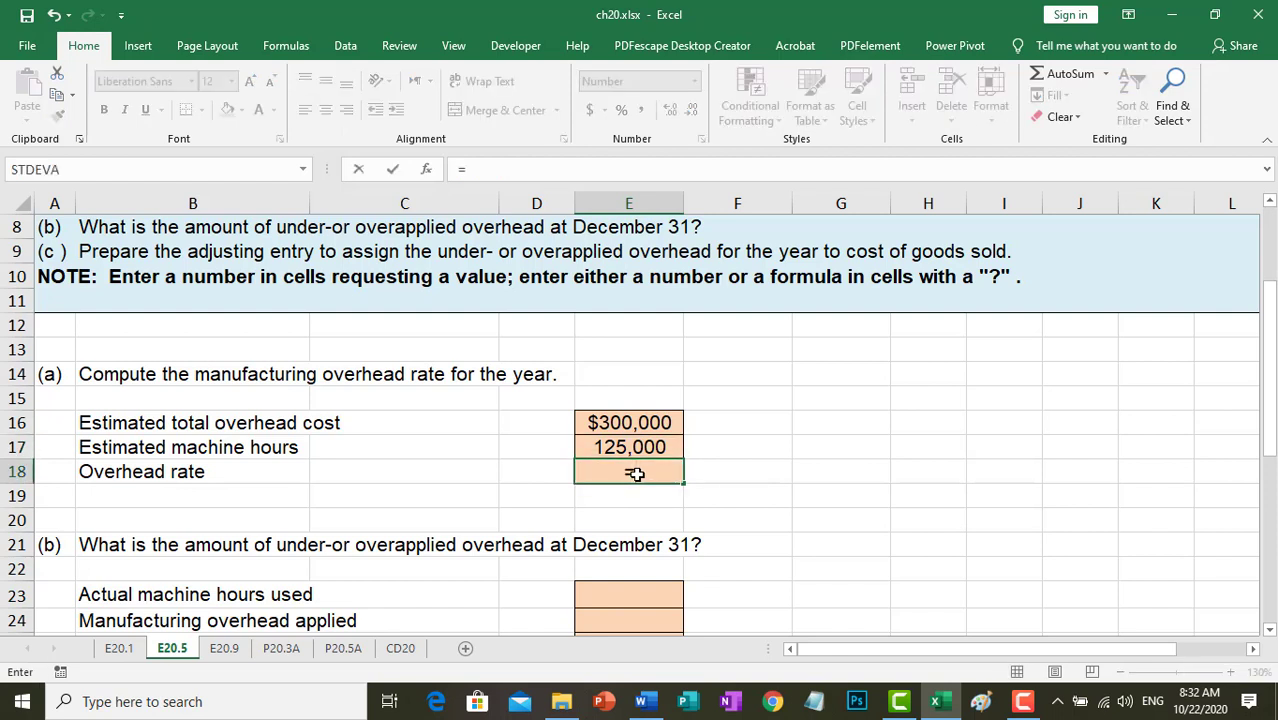
left_click(645, 424)
type("/")
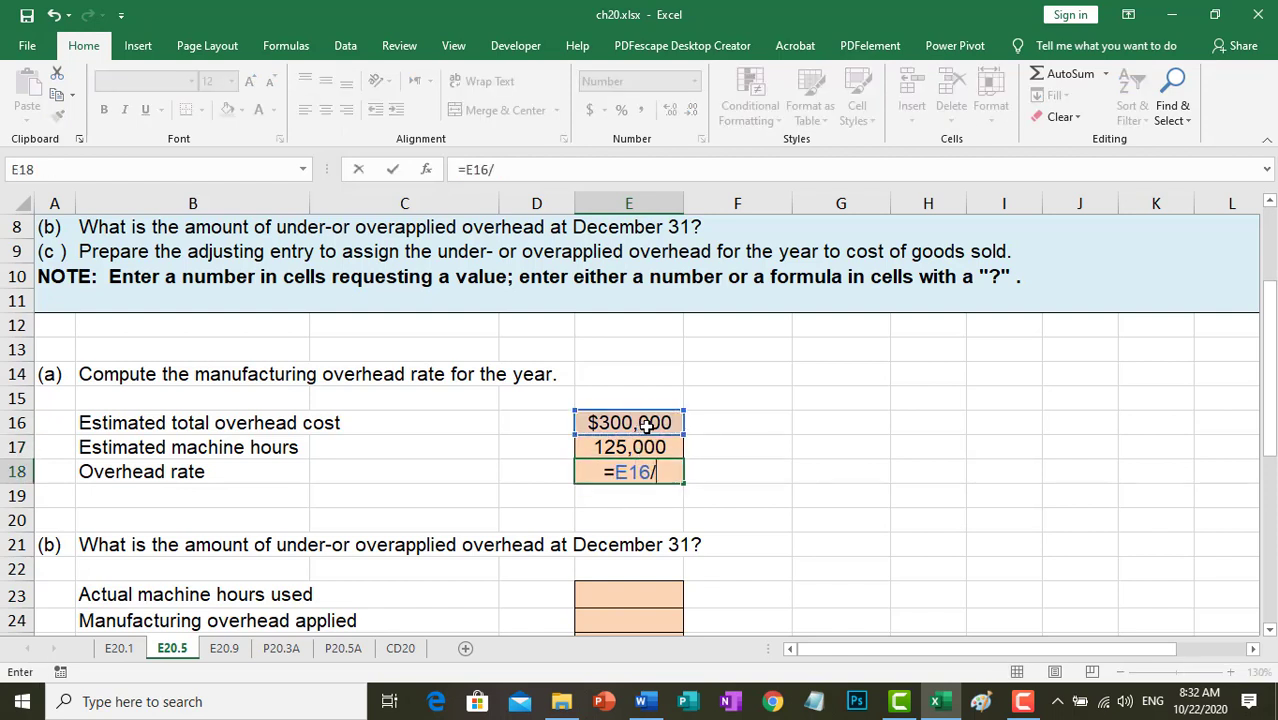
left_click(637, 450)
key("Return")
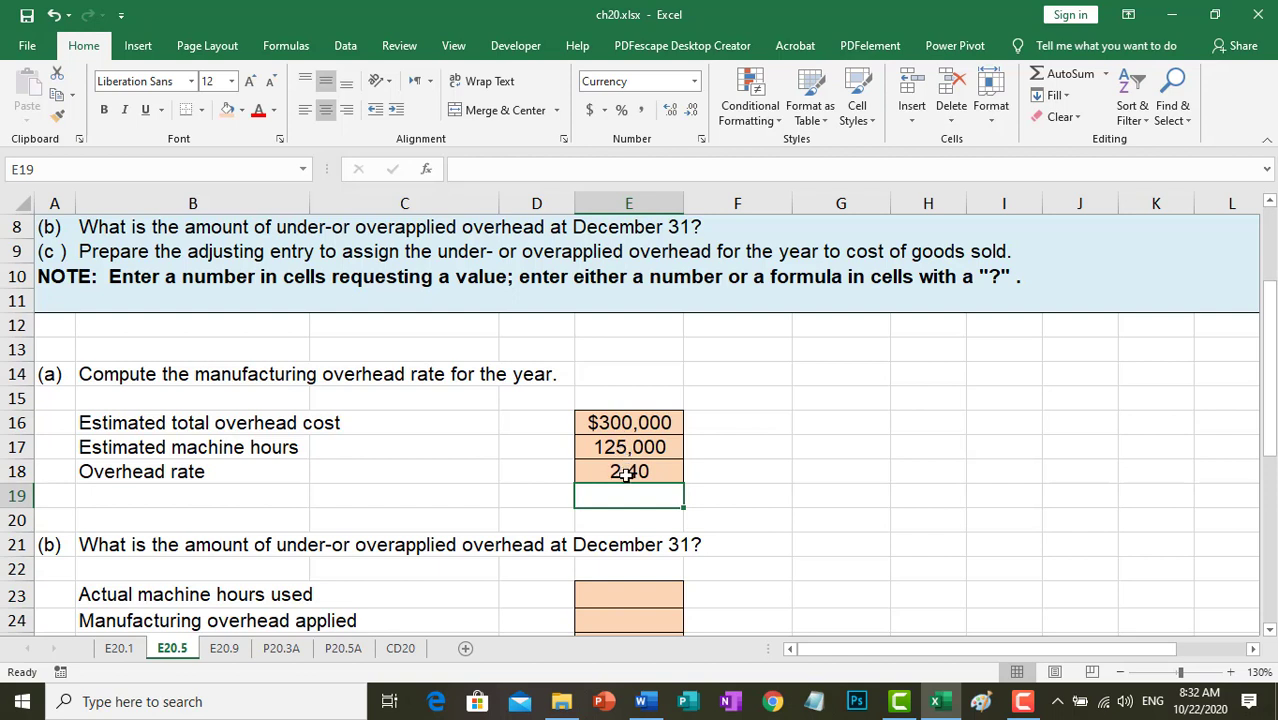
left_click(621, 475)
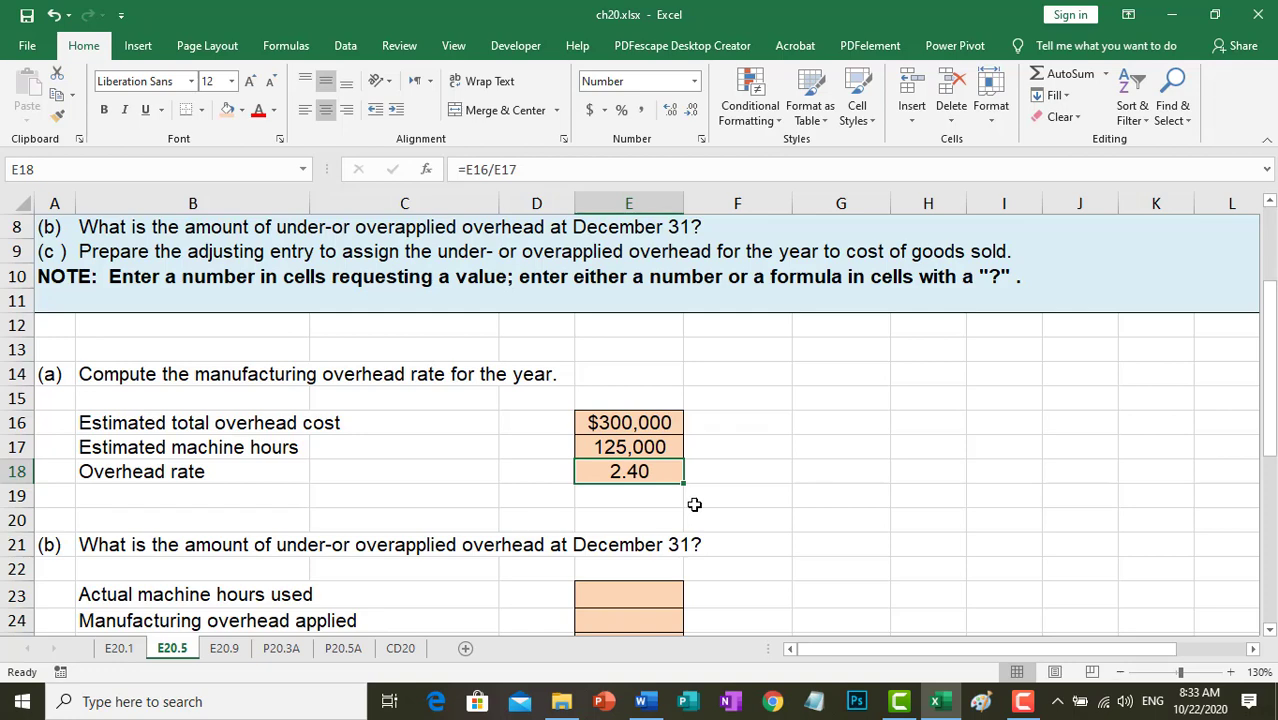
Enter 130000 as the actual machine hours used in E23, taken from the problem statement.
scroll(694, 504, "up", 1)
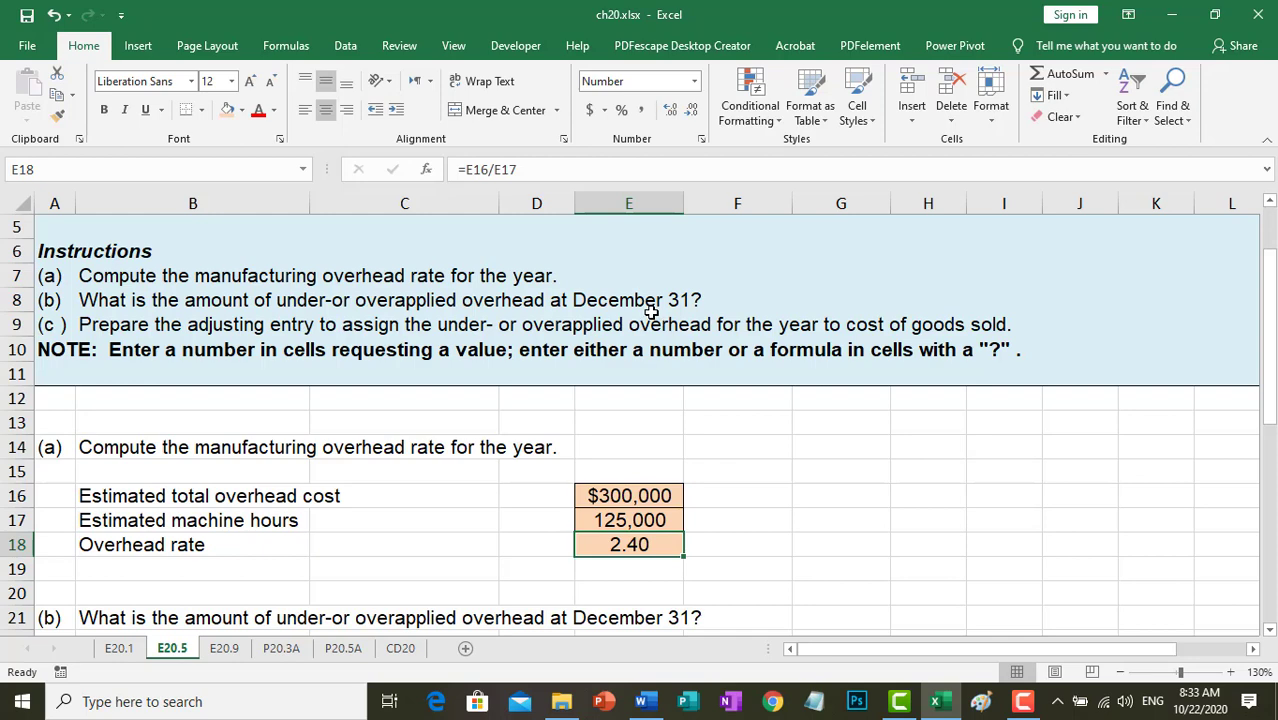
scroll(630, 366, "down", 2)
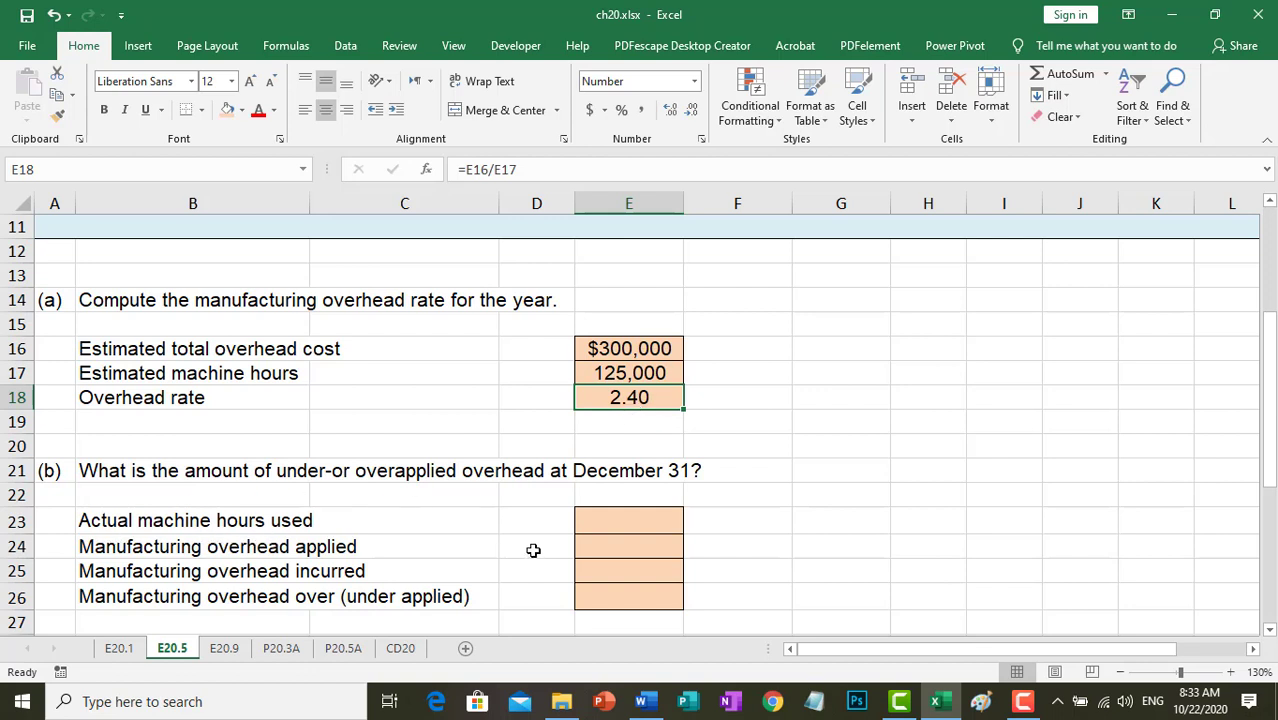
left_click(617, 526)
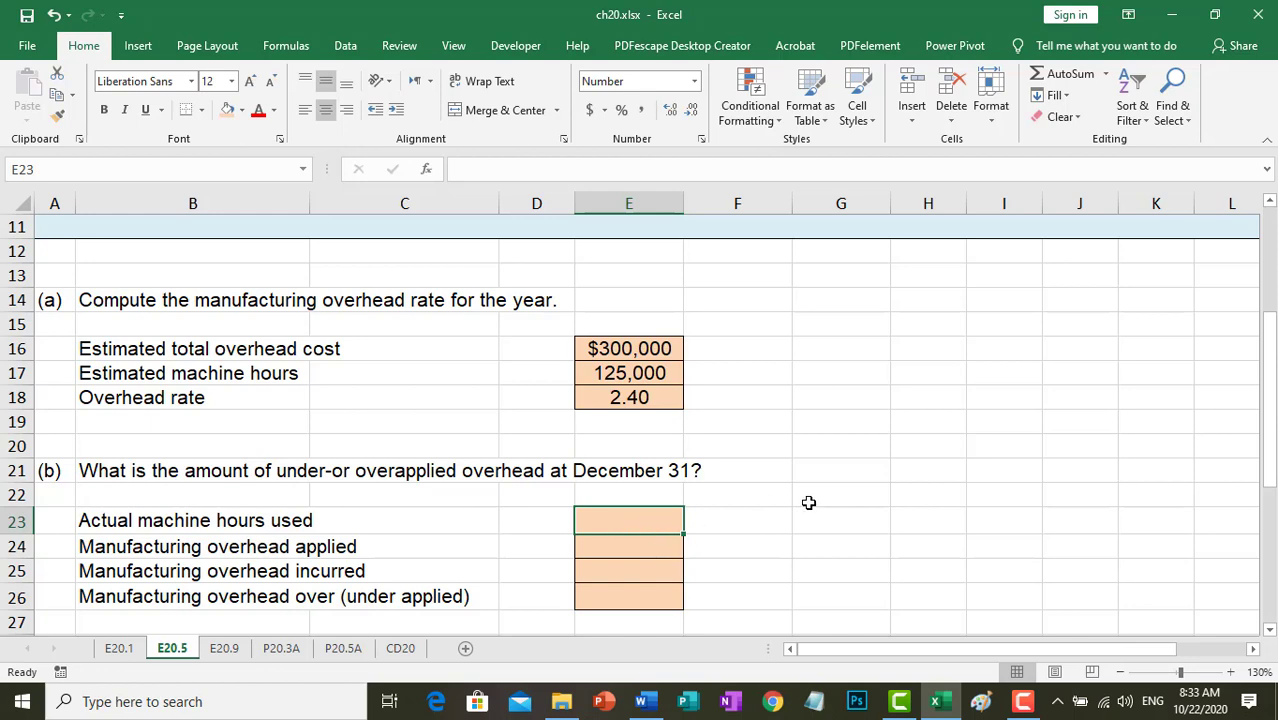
scroll(808, 502, "up", 1)
scroll(808, 502, "up", 1)
scroll(456, 422, "up", 2)
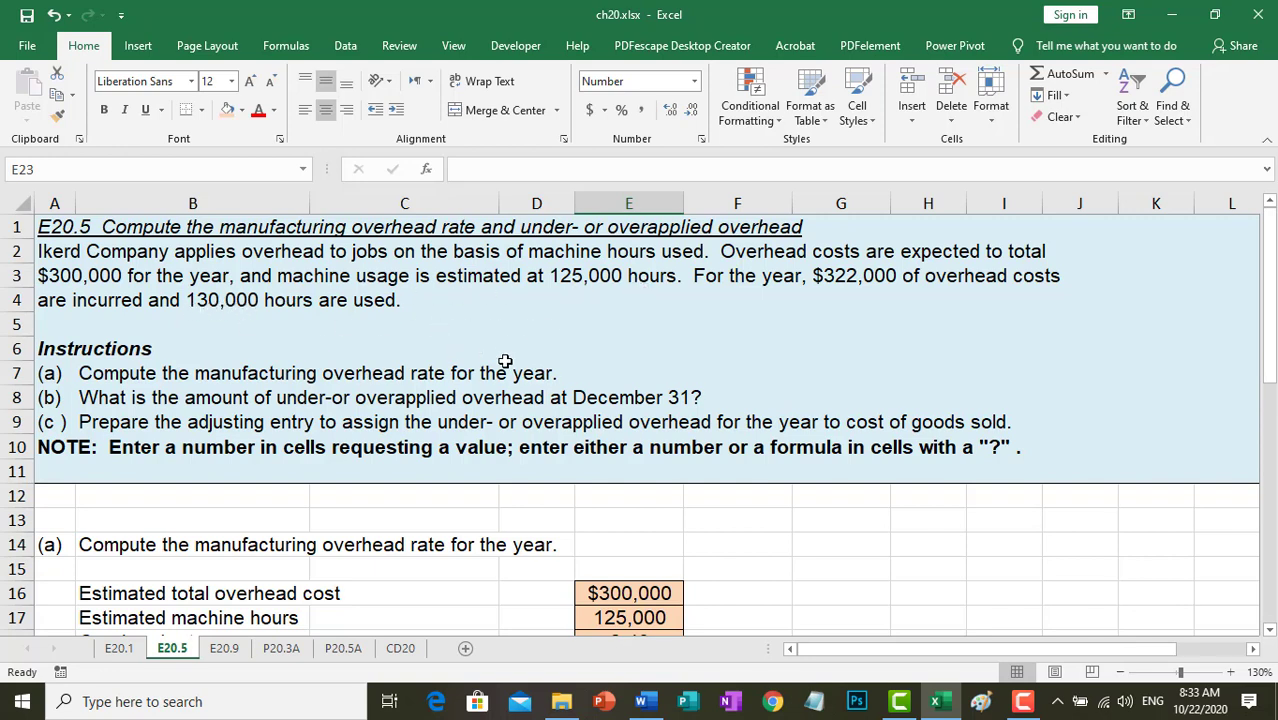
scroll(505, 365, "down", 3)
key("F2")
type("130000")
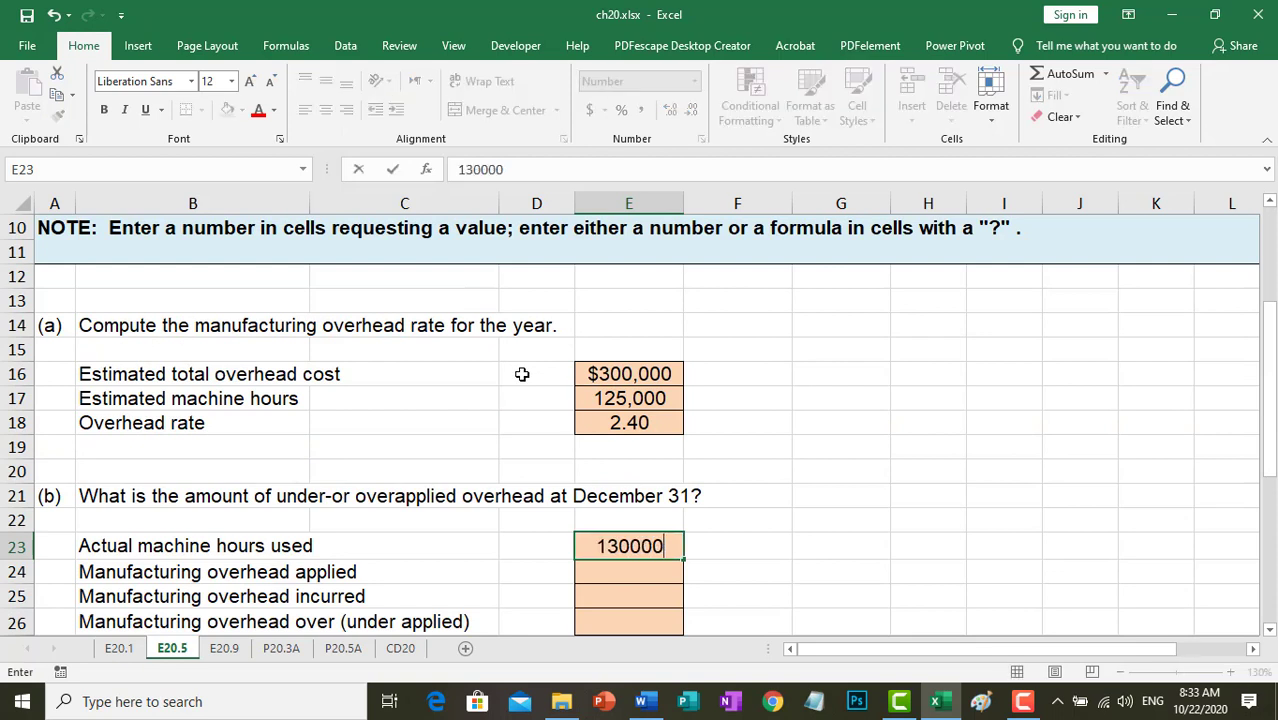
key("Return")
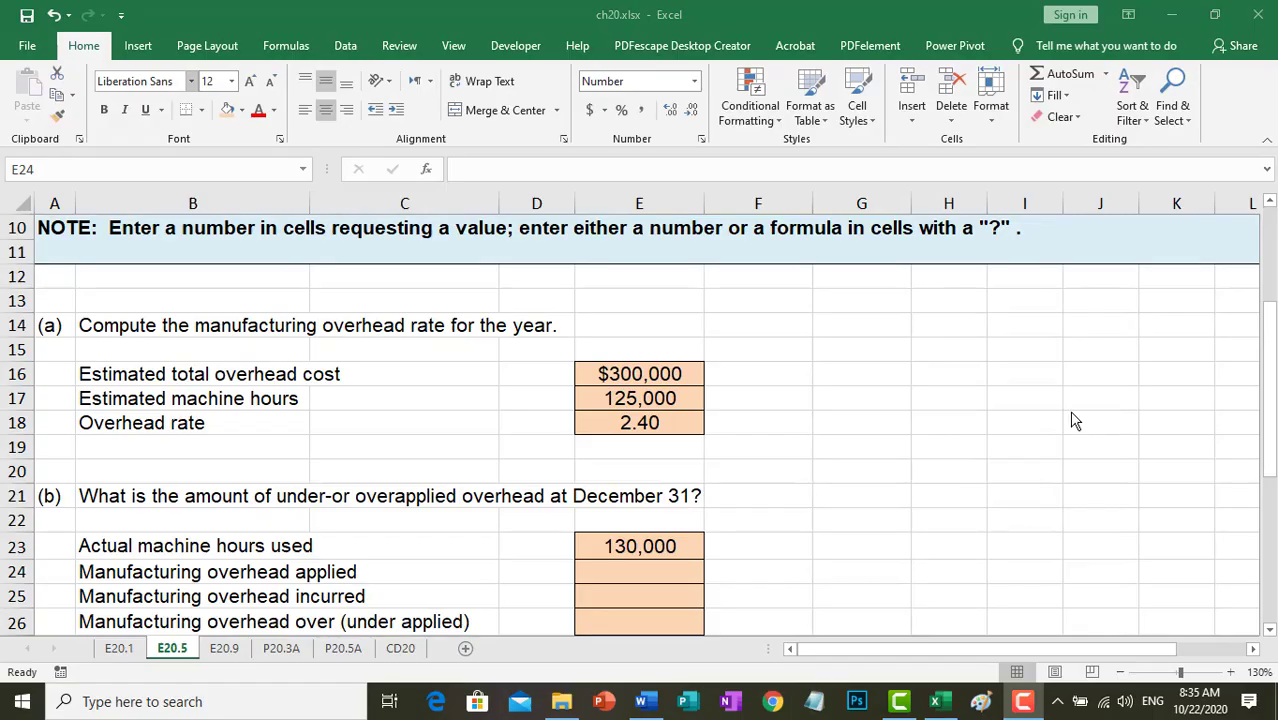
Compute the manufacturing overhead applied in E24 by multiplying actual machine hours by the overhead rate with =E23*E18.
left_click(836, 510)
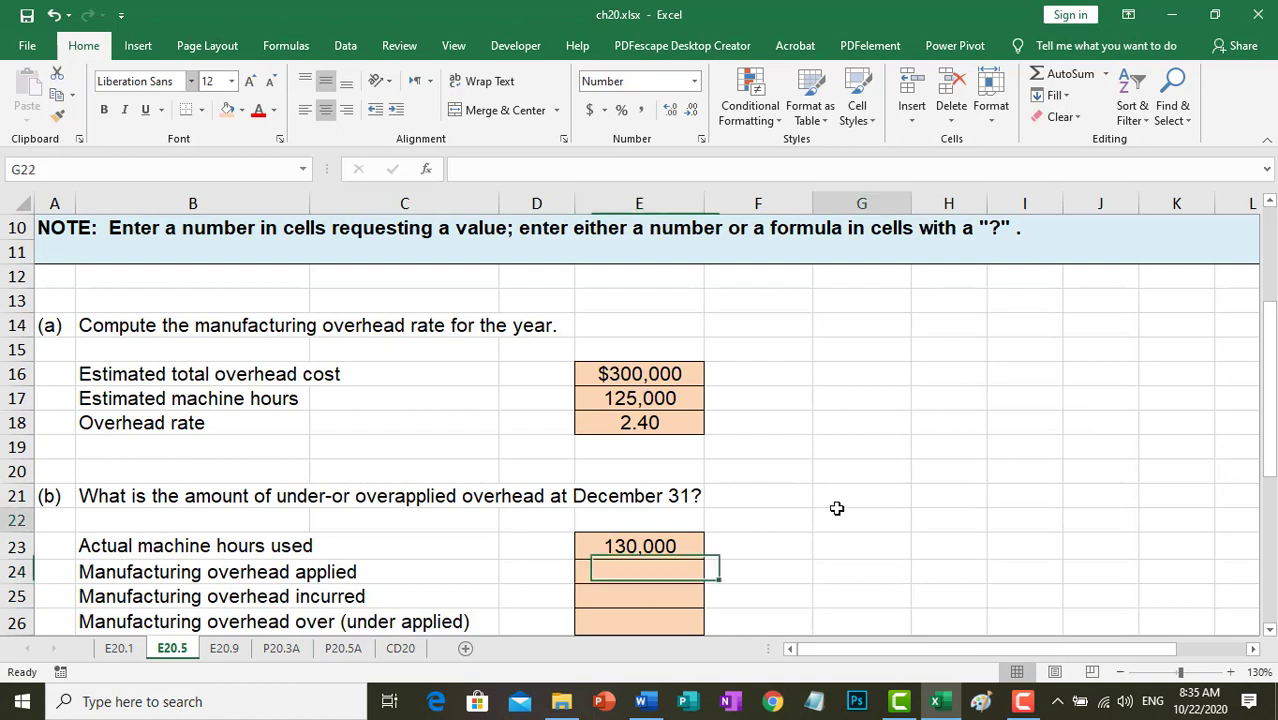
left_click(642, 576)
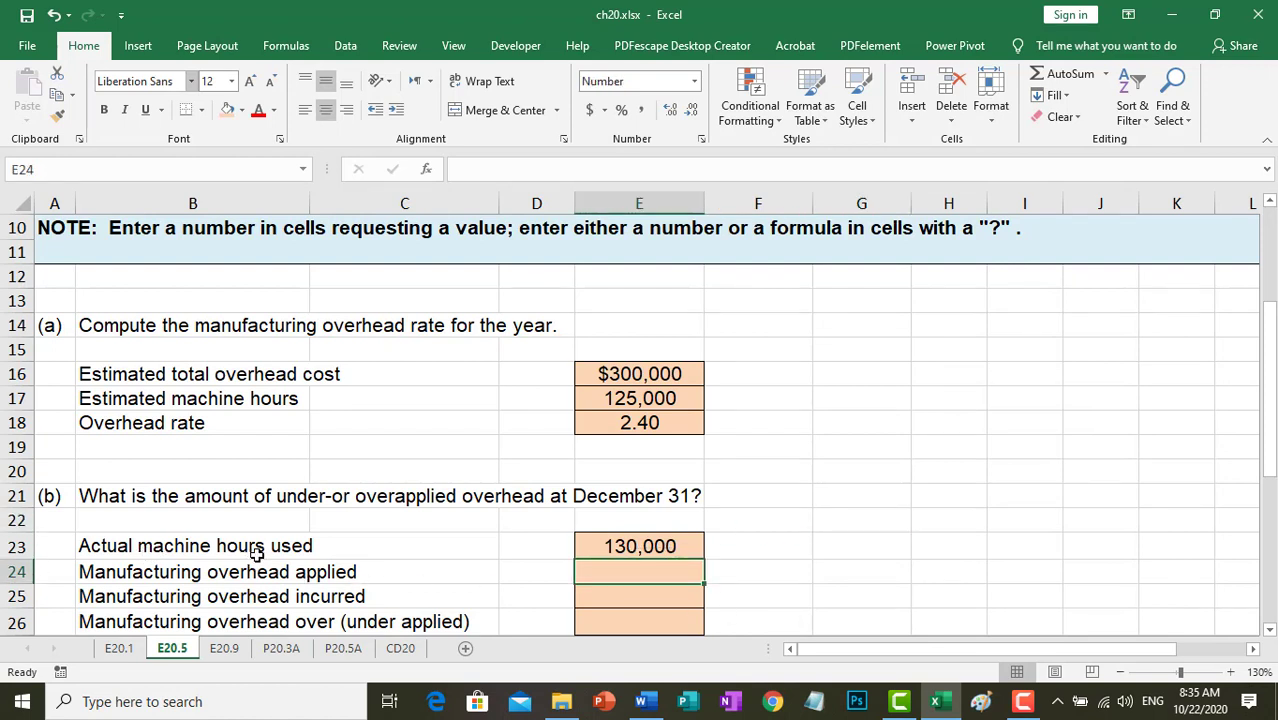
scroll(650, 549, "up", 3)
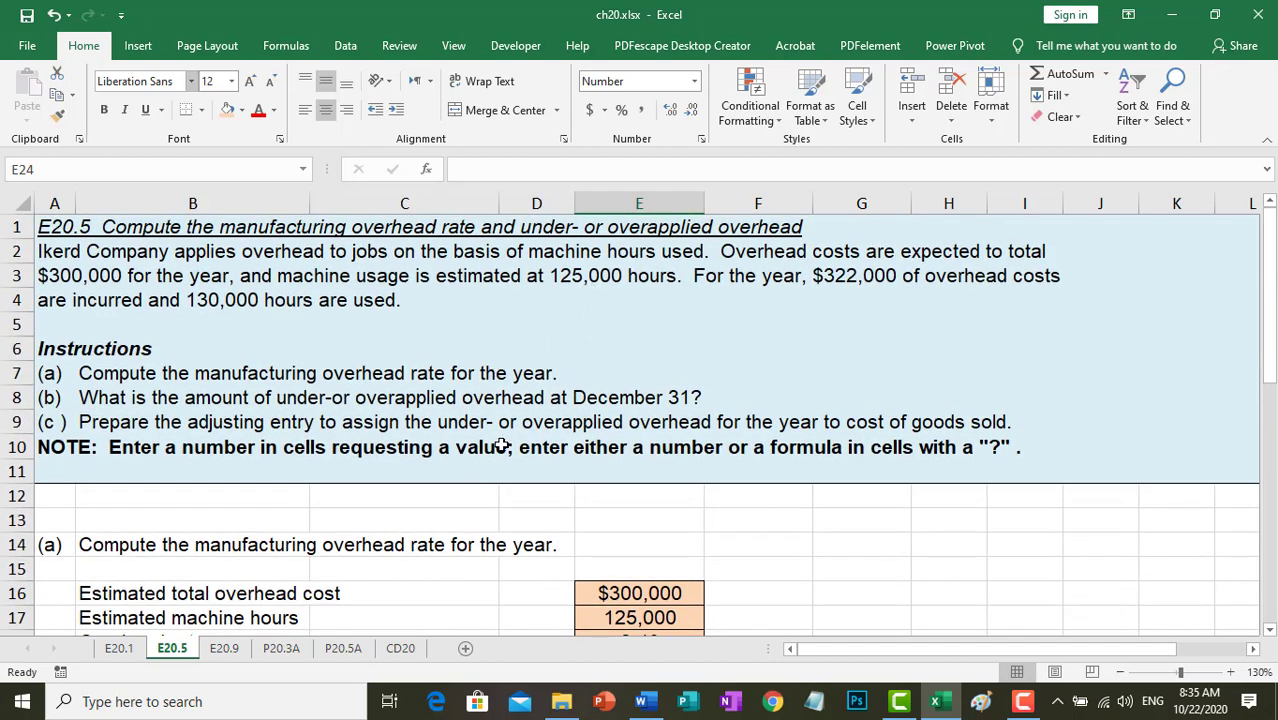
scroll(503, 445, "down", 2)
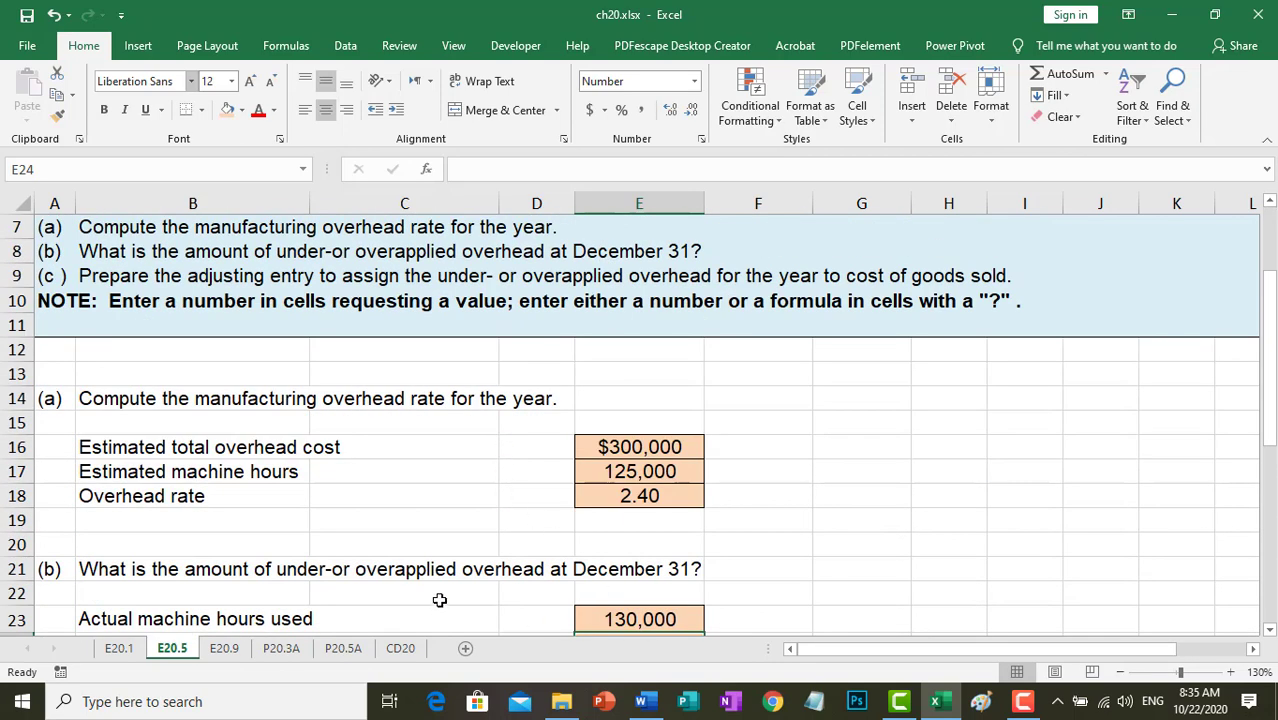
scroll(491, 606, "down", 1)
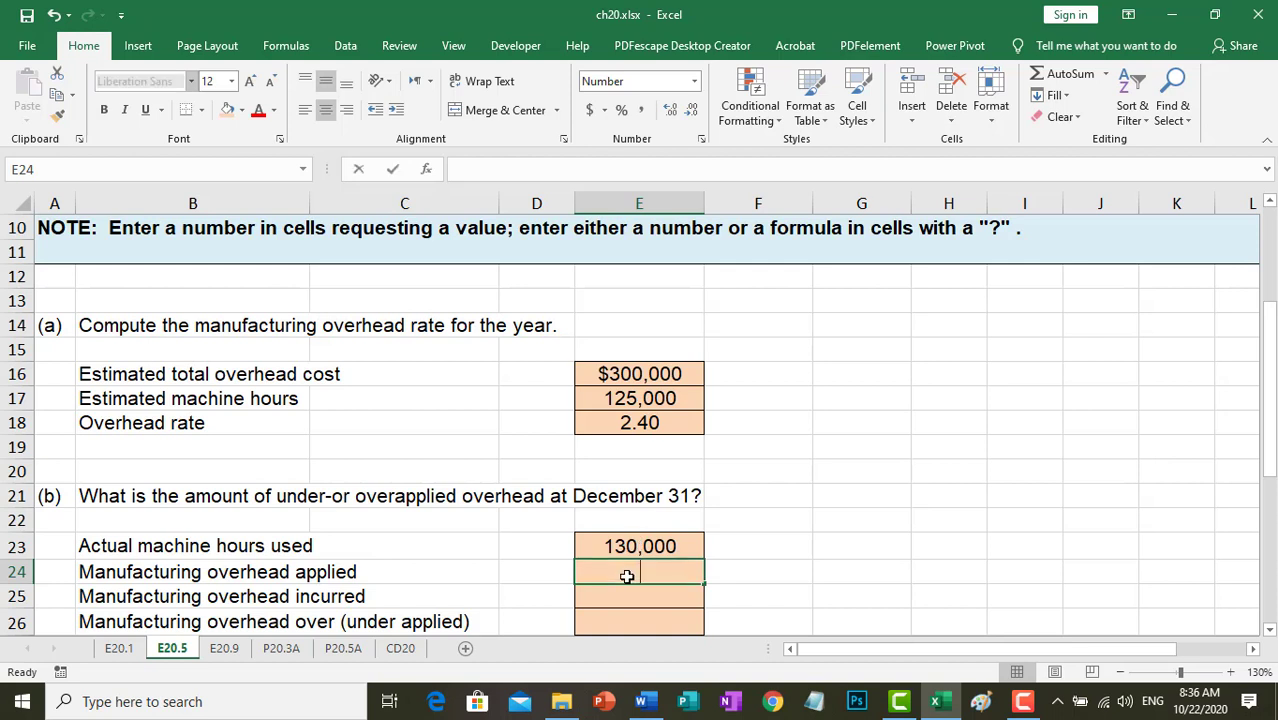
type("=")
left_click(637, 550)
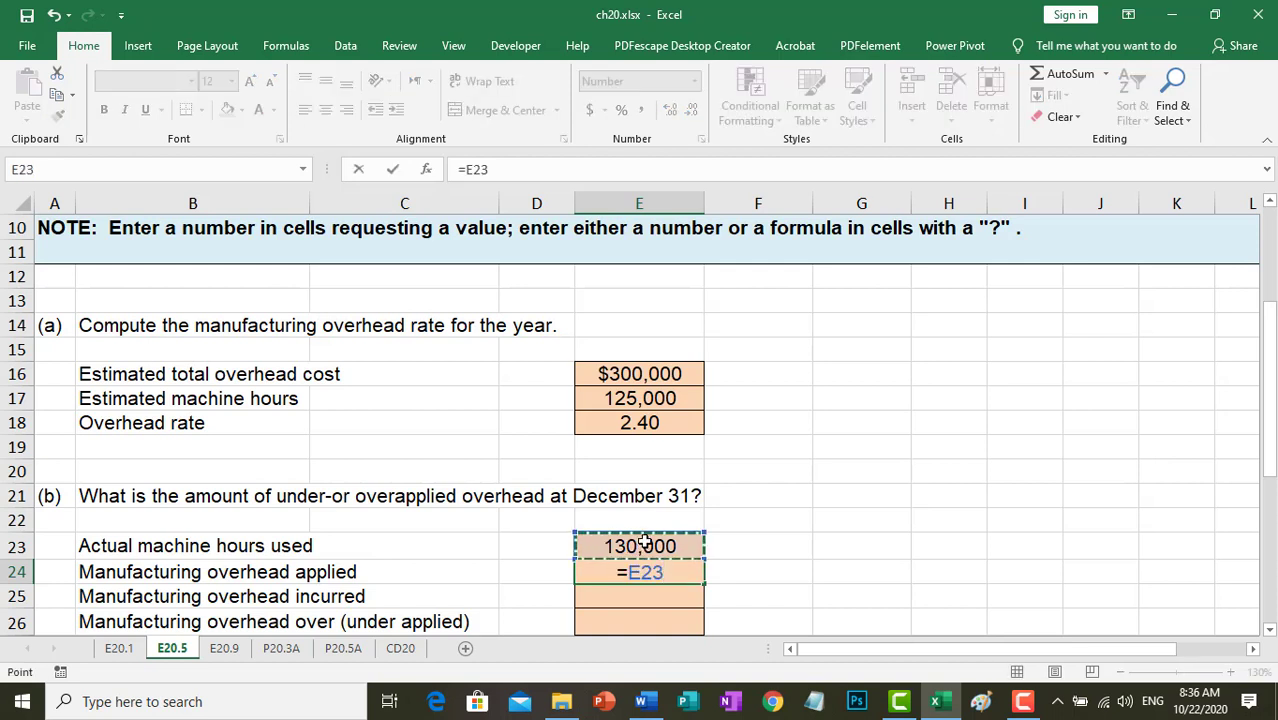
type("*")
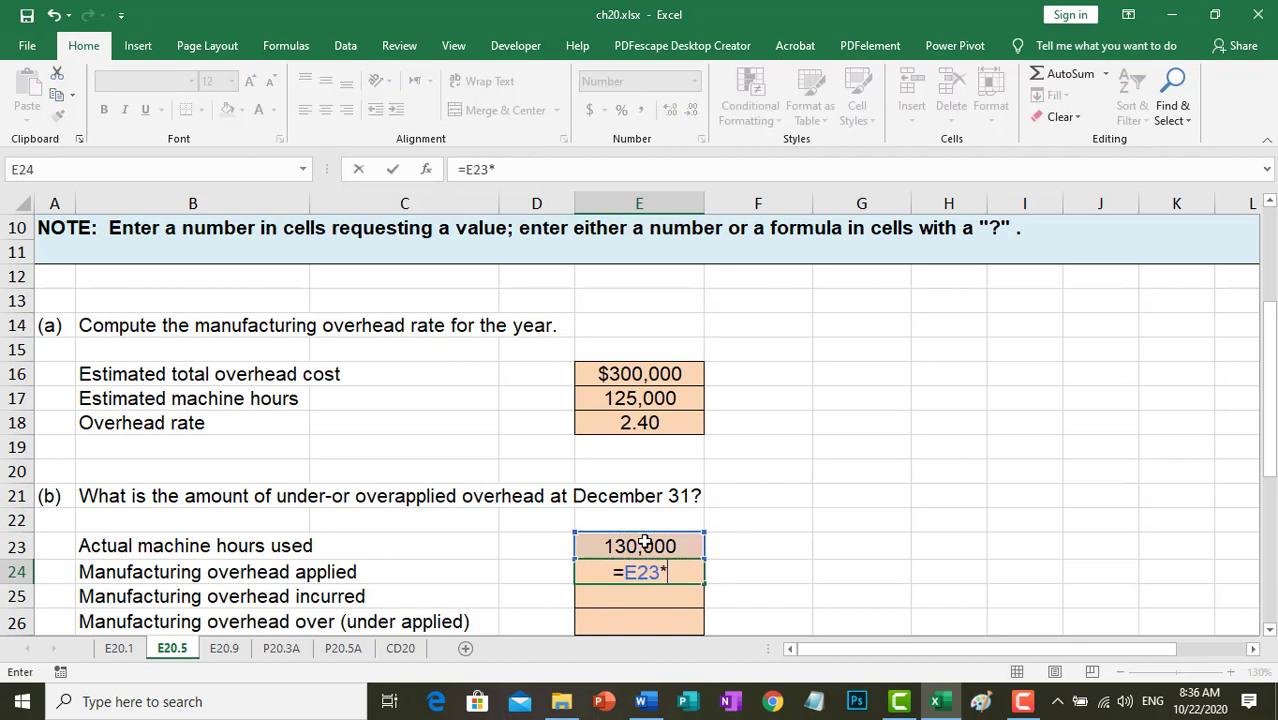
left_click(648, 424)
key("Return")
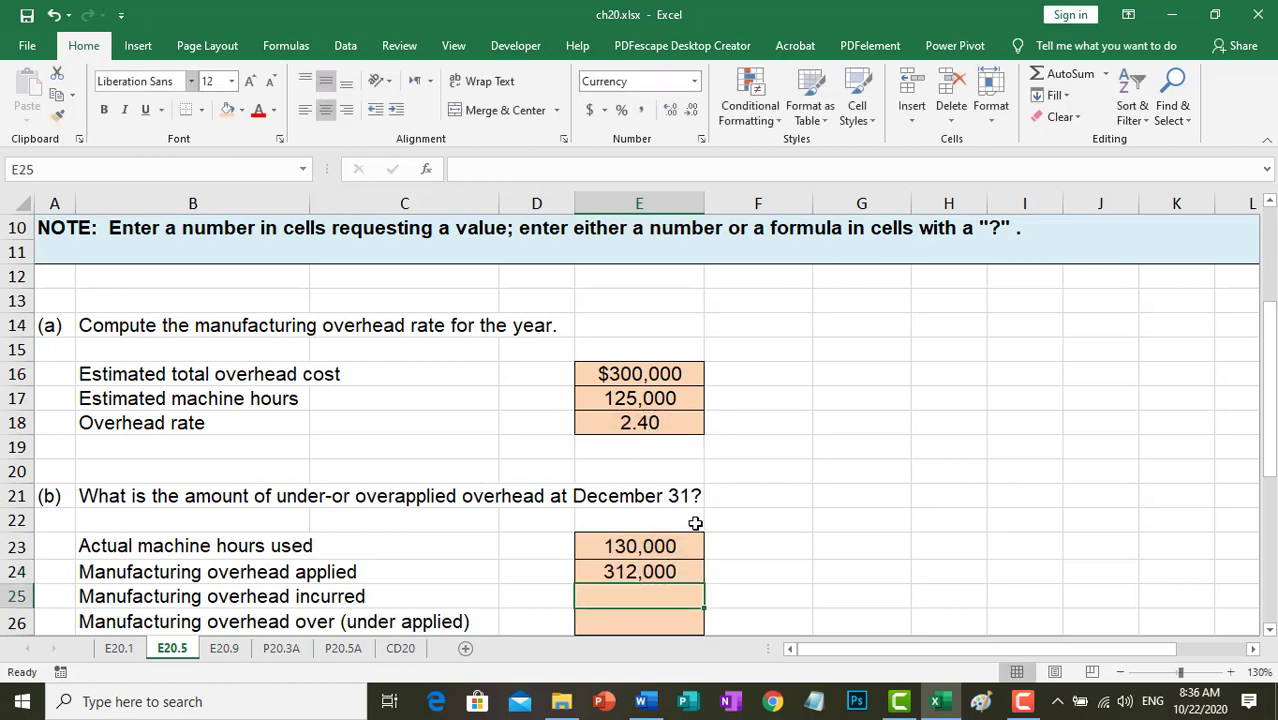
Format the manufacturing overhead applied amount in E24 as Currency with the $ symbol and 0 decimal places.
scroll(693, 522, "down", 2)
left_click(614, 425)
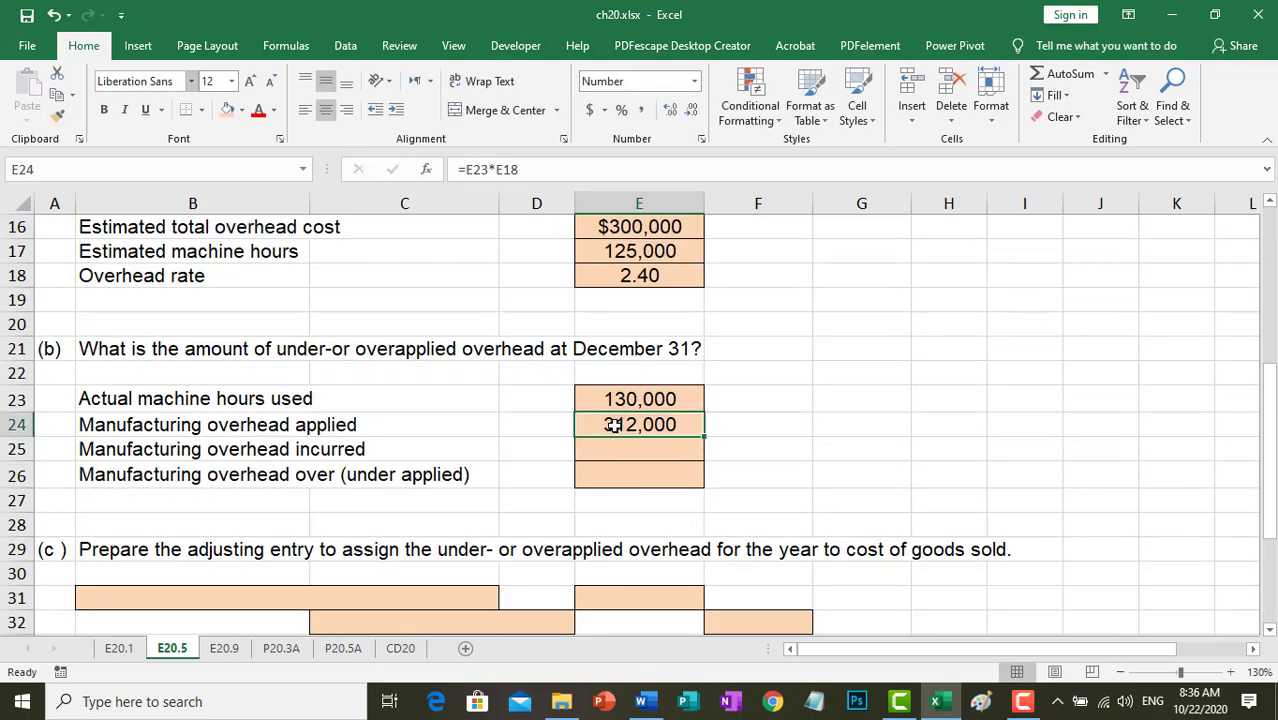
right_click(614, 425)
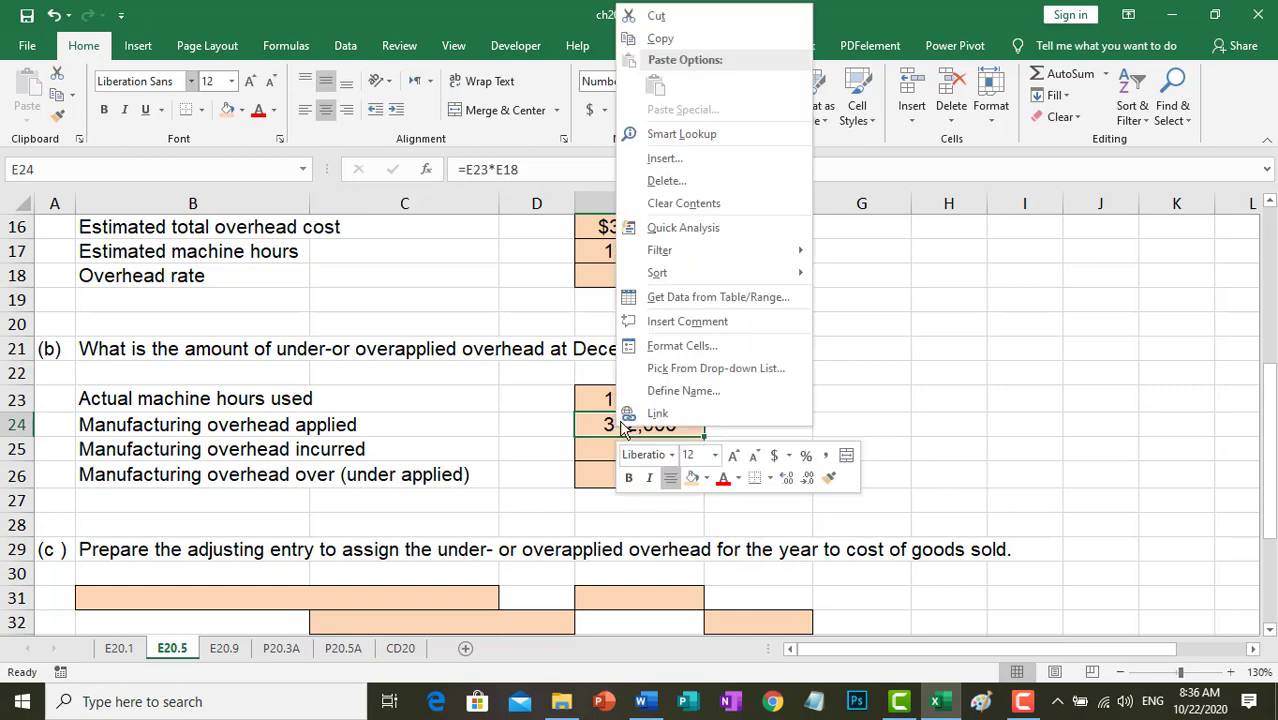
left_click(682, 347)
left_click(486, 216)
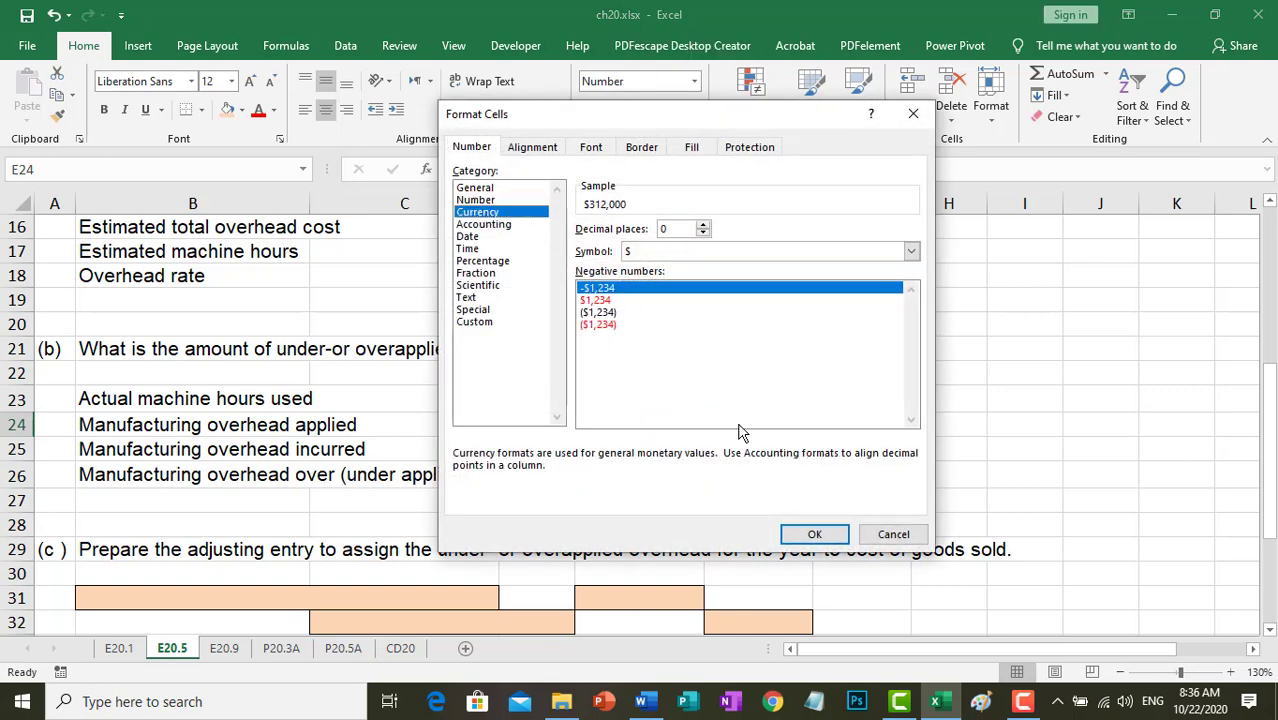
left_click(816, 533)
left_click(984, 476)
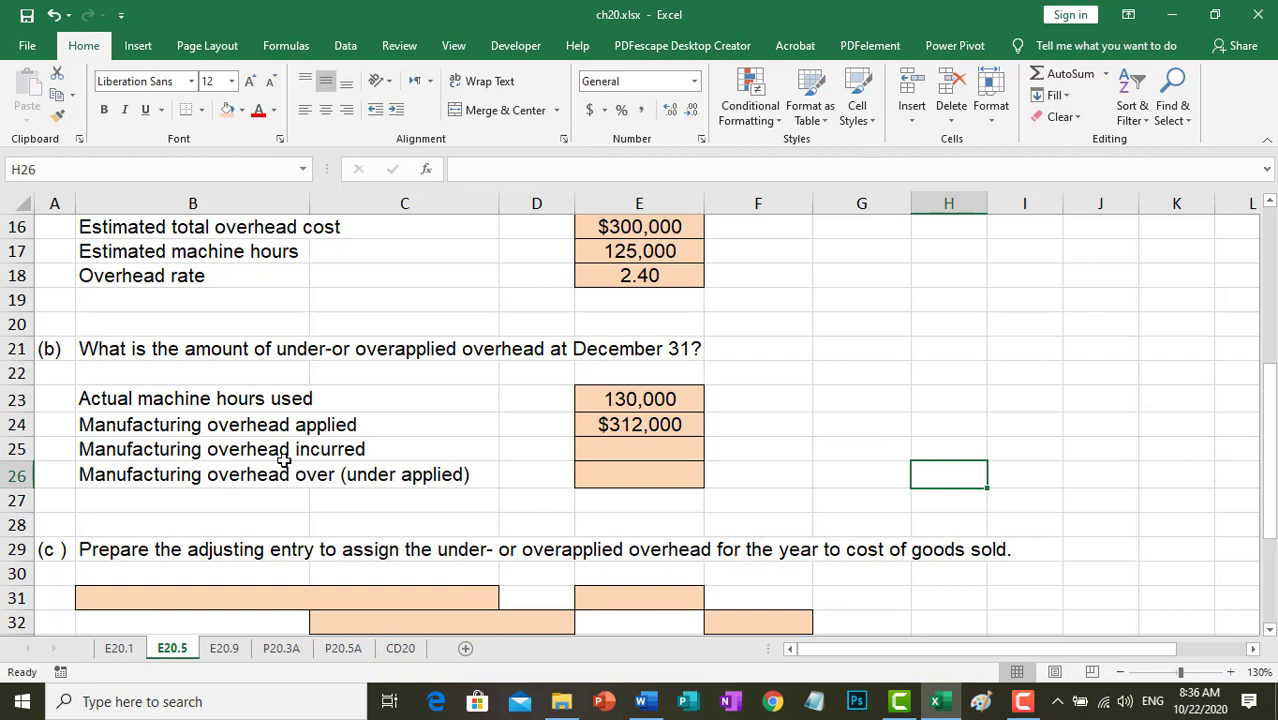
Enter 322,000 as the manufacturing overhead incurred in E25, taken from the problem statement.
left_click(633, 452)
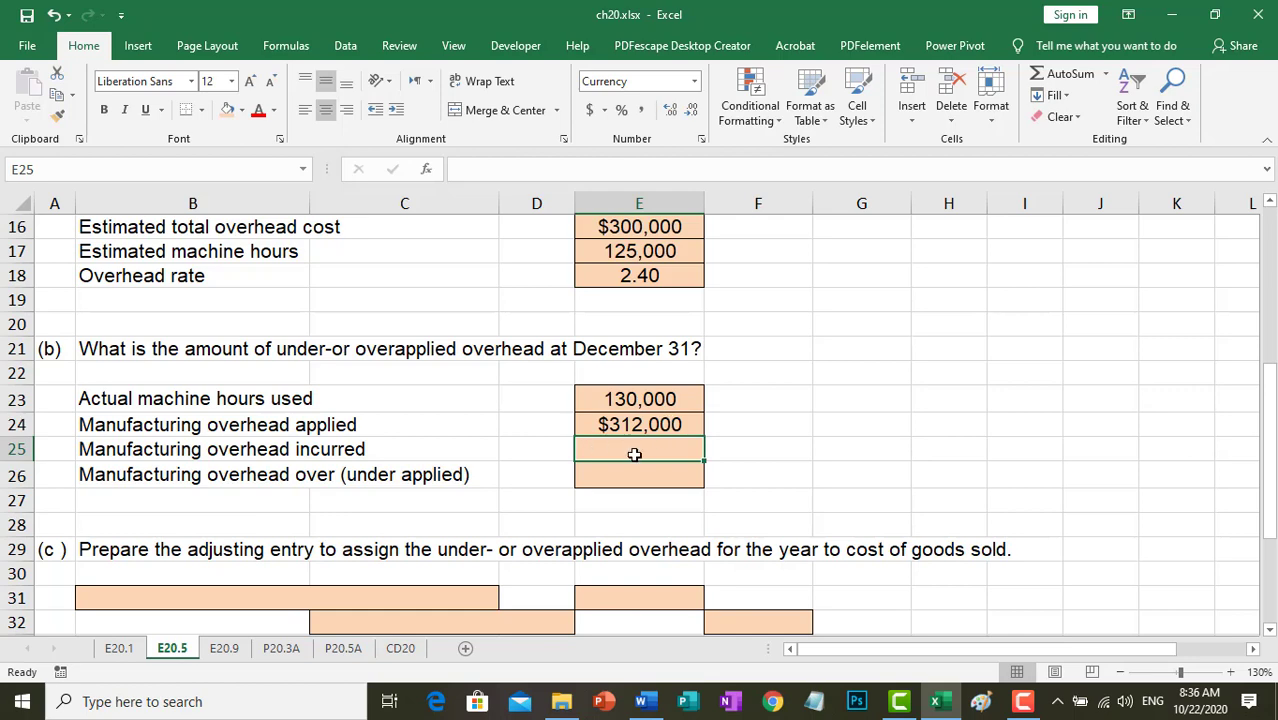
scroll(634, 454, "up", 4)
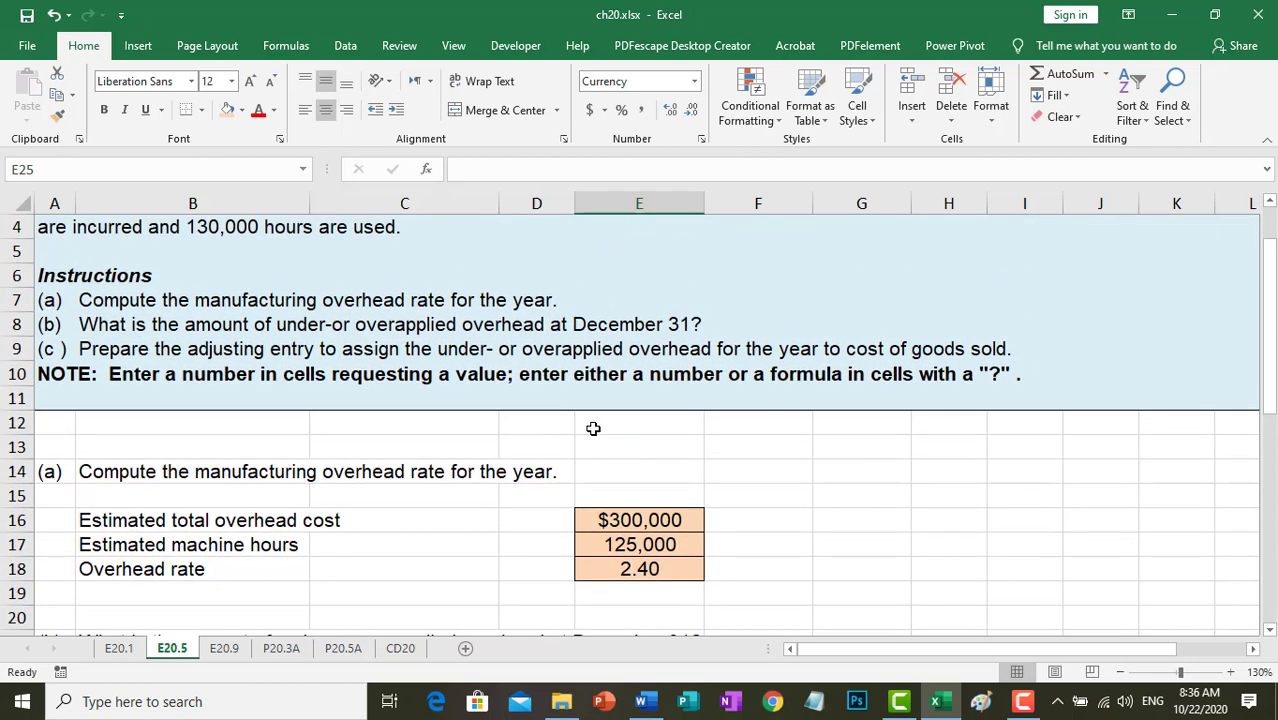
scroll(445, 456, "up", 1)
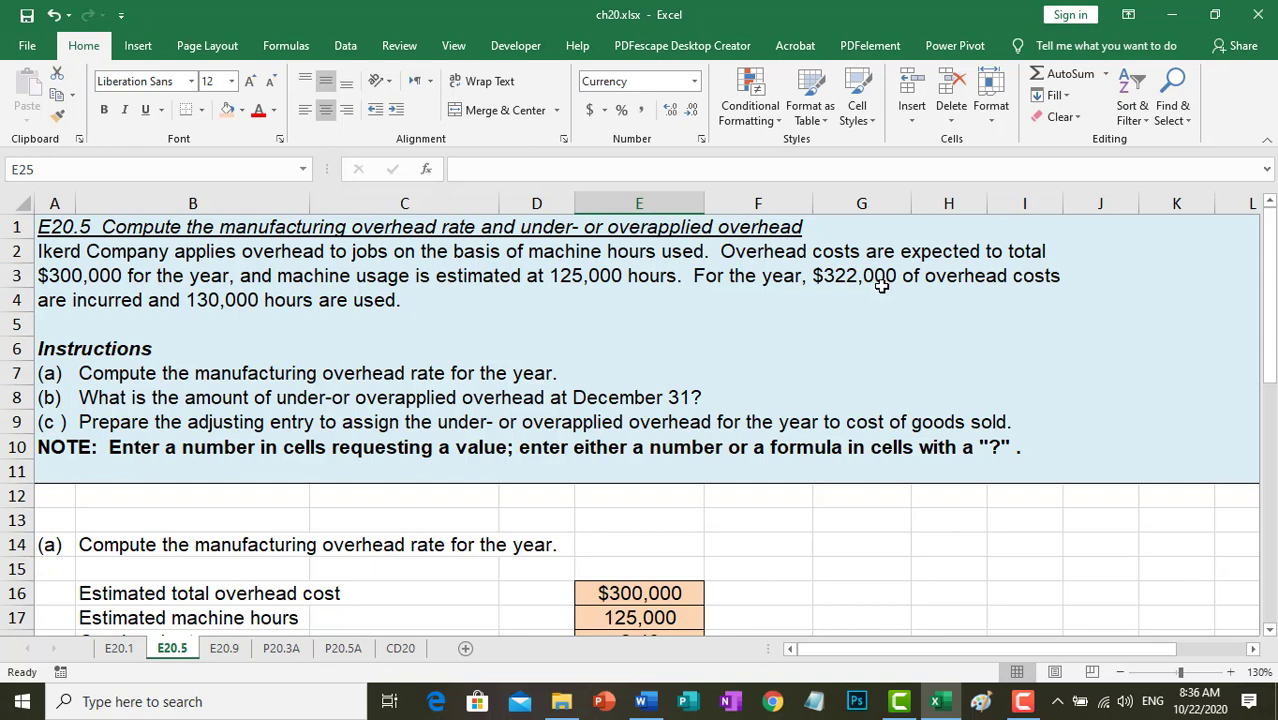
scroll(679, 422, "down", 4)
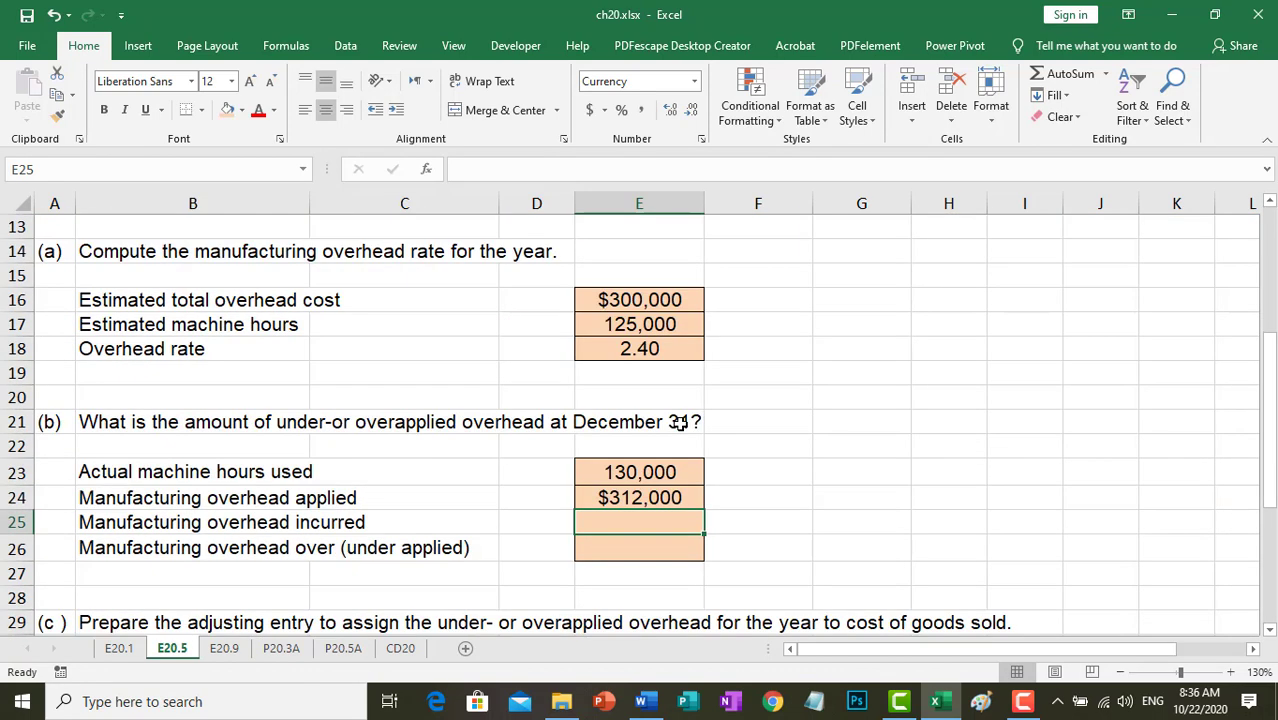
type("3")
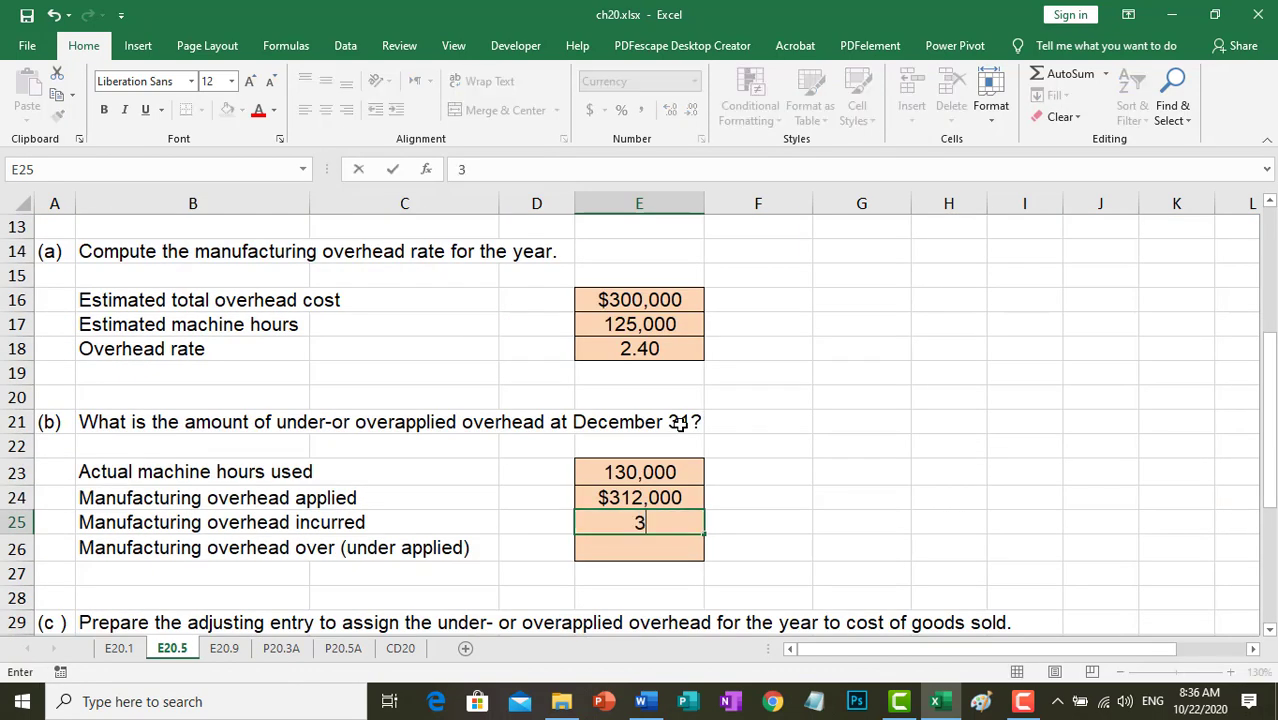
type("22,0000")
key("Return")
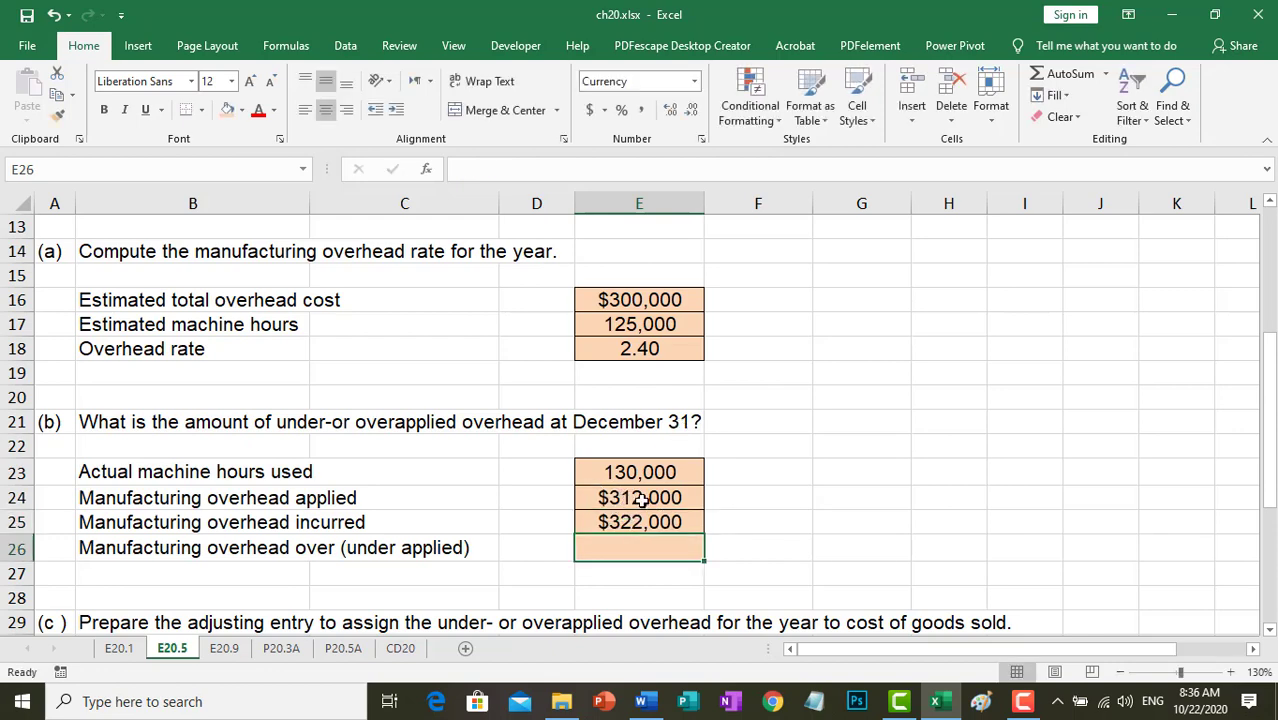
Compute the manufacturing overhead over (under applied) in E26 by subtracting applied overhead from incurred overhead with =E25-E24.
scroll(633, 506, "down", 1)
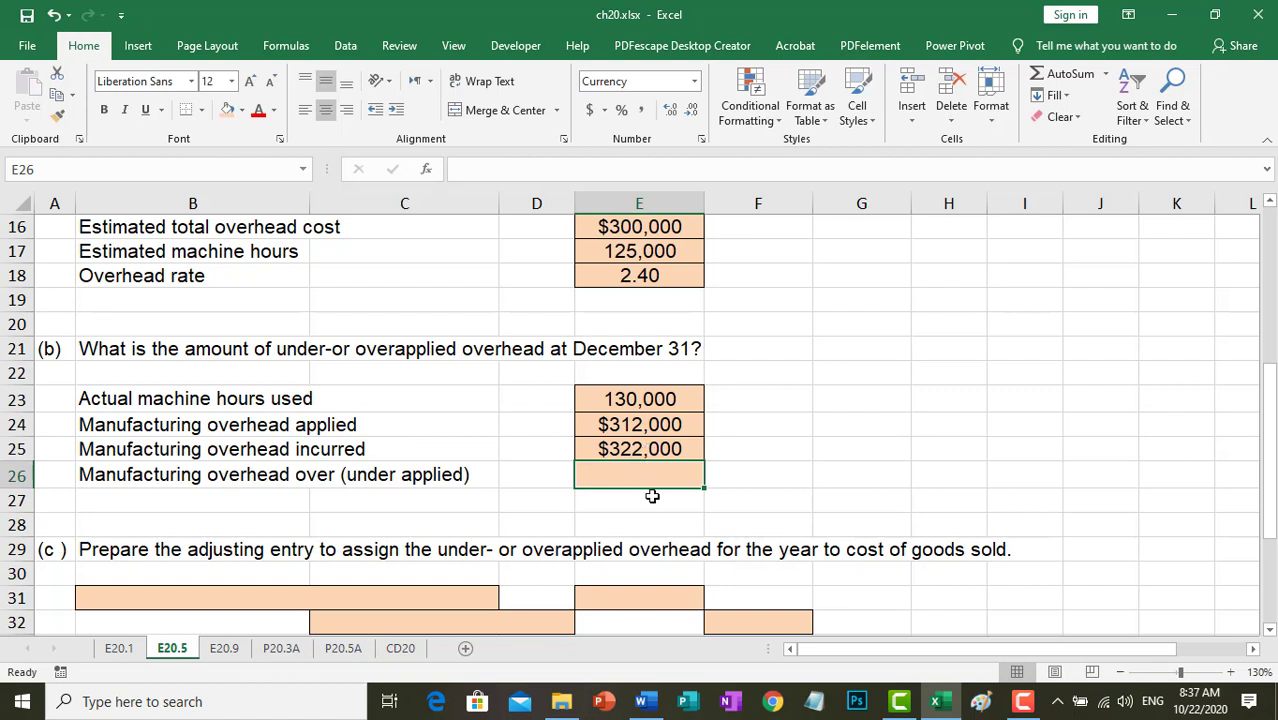
type("=")
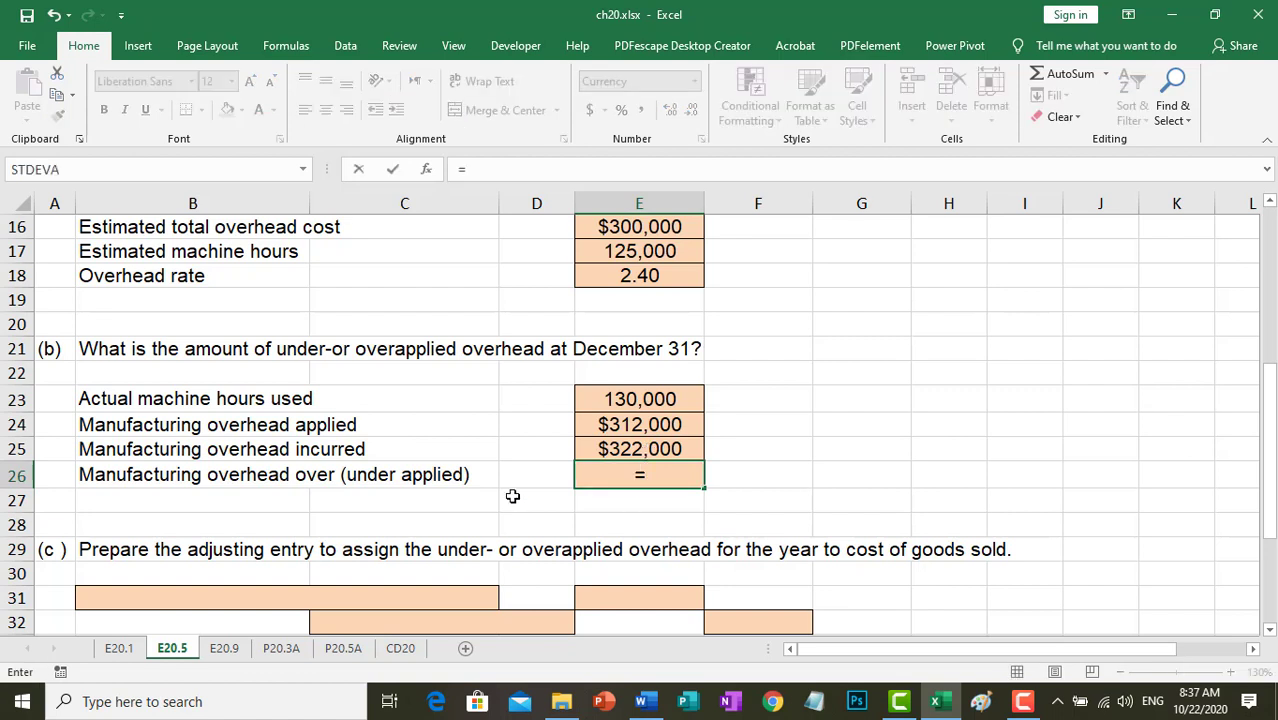
left_click(670, 449)
type("-")
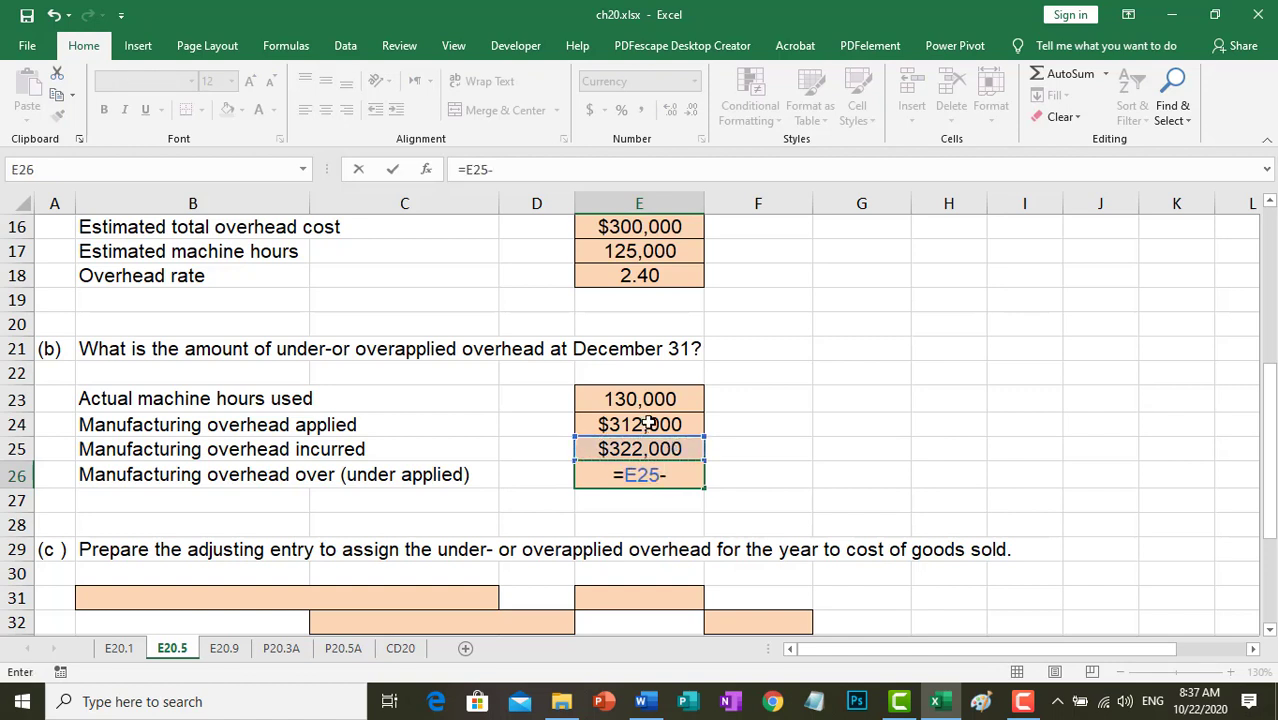
left_click(648, 423)
key("Return")
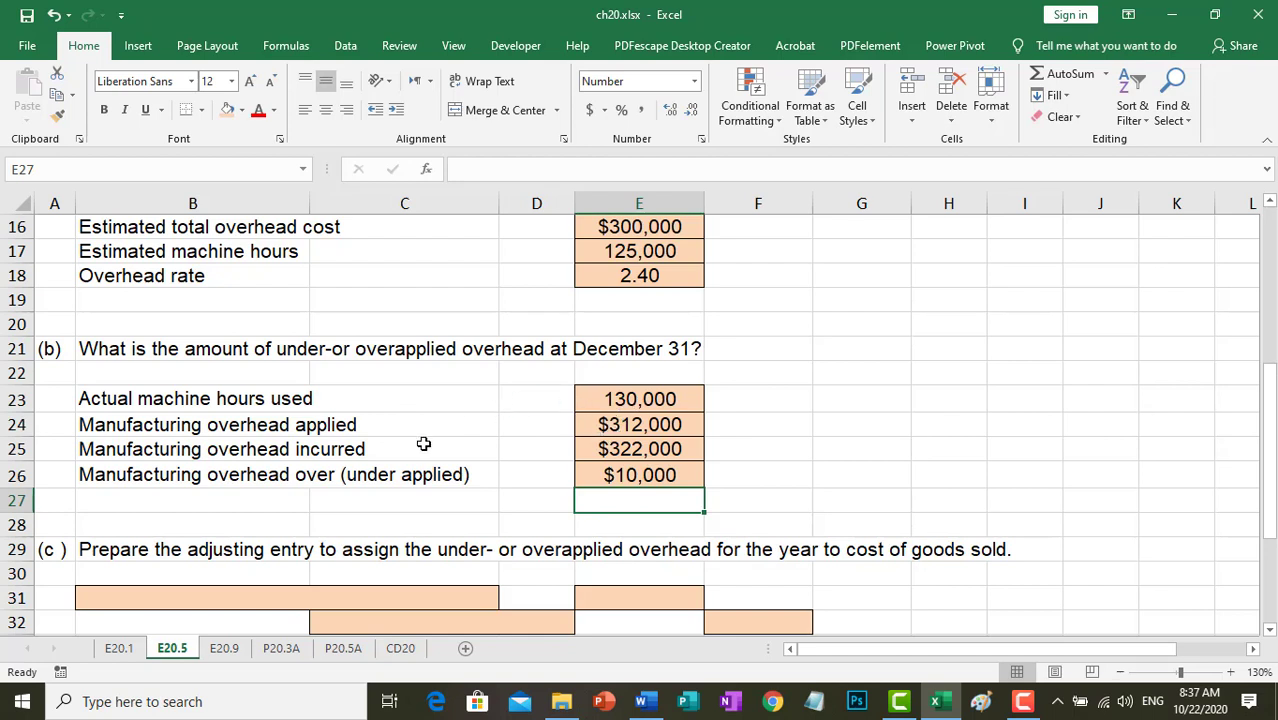
Enter Cost of goods sold as the debit account of the part (c) adjusting entry in B31.
scroll(424, 452, "up", 2)
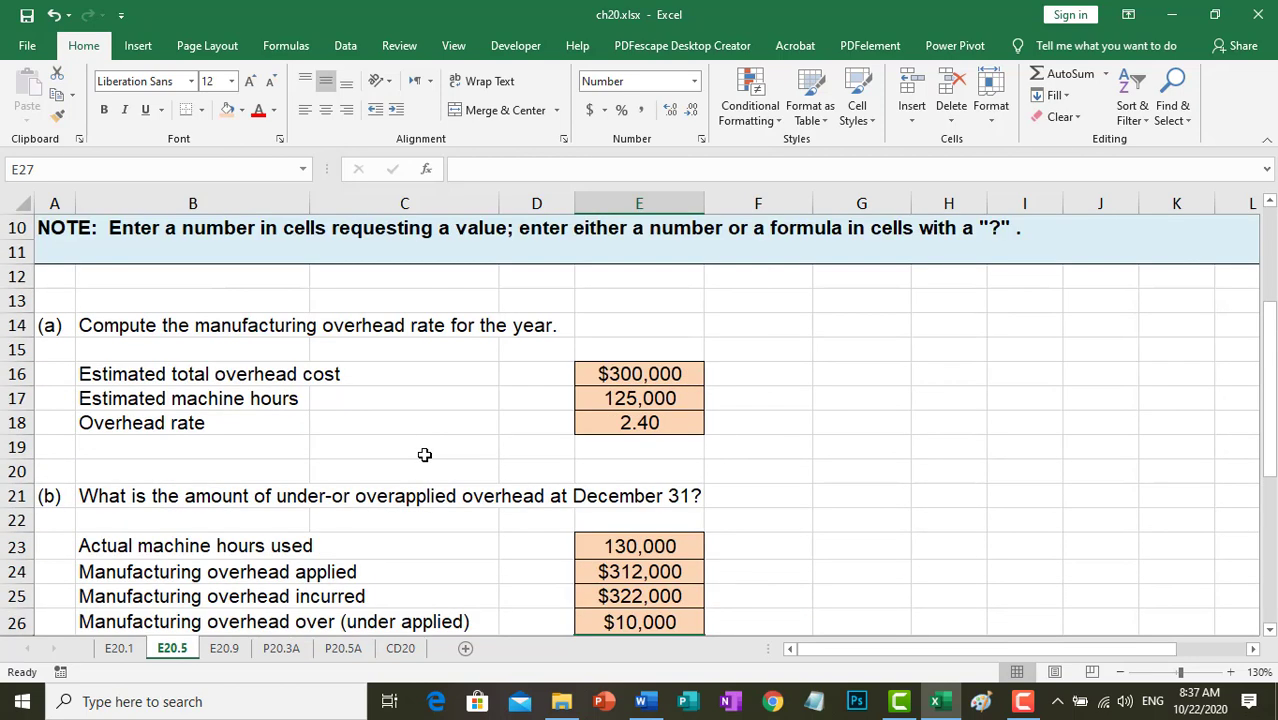
scroll(424, 455, "up", 2)
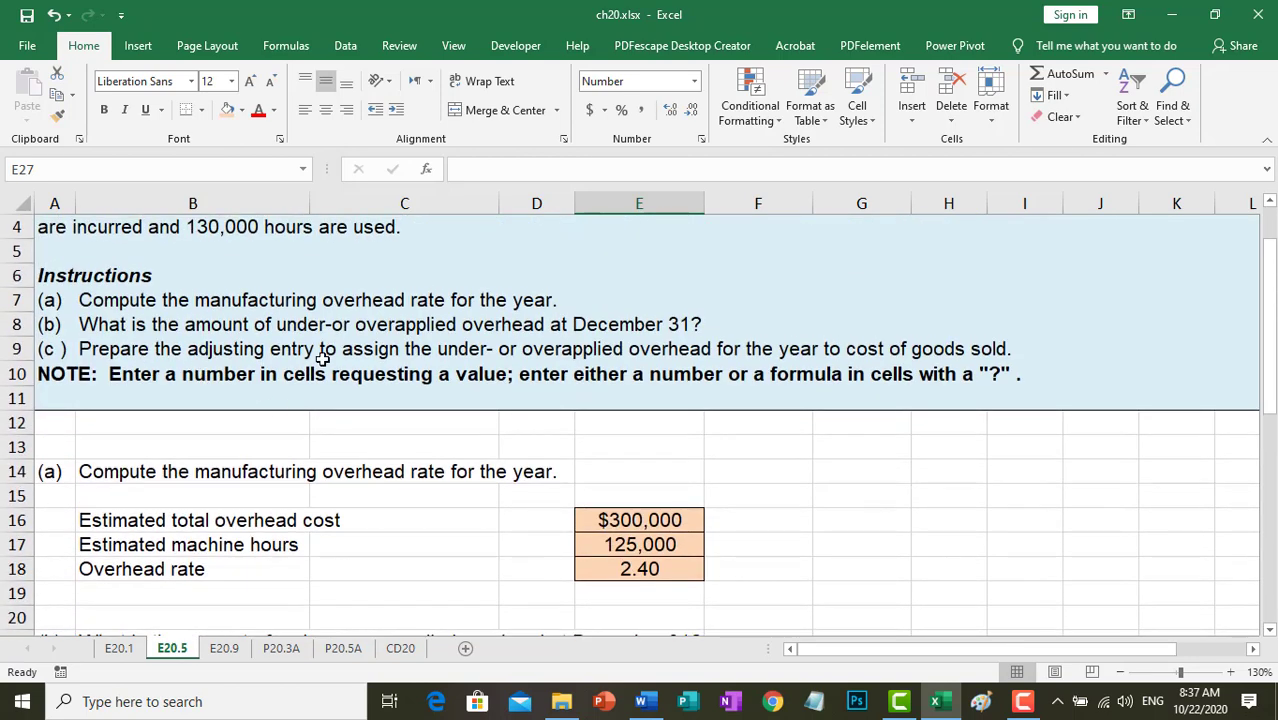
scroll(379, 420, "down", 4)
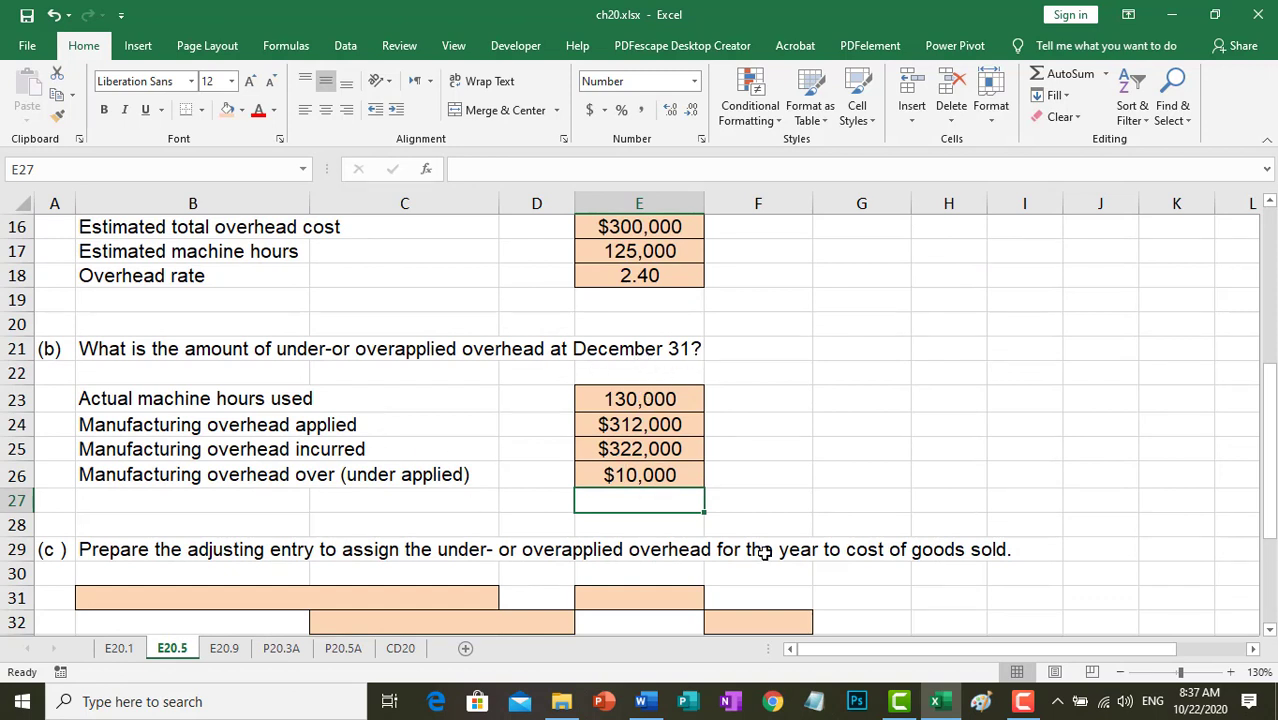
scroll(763, 552, "down", 1)
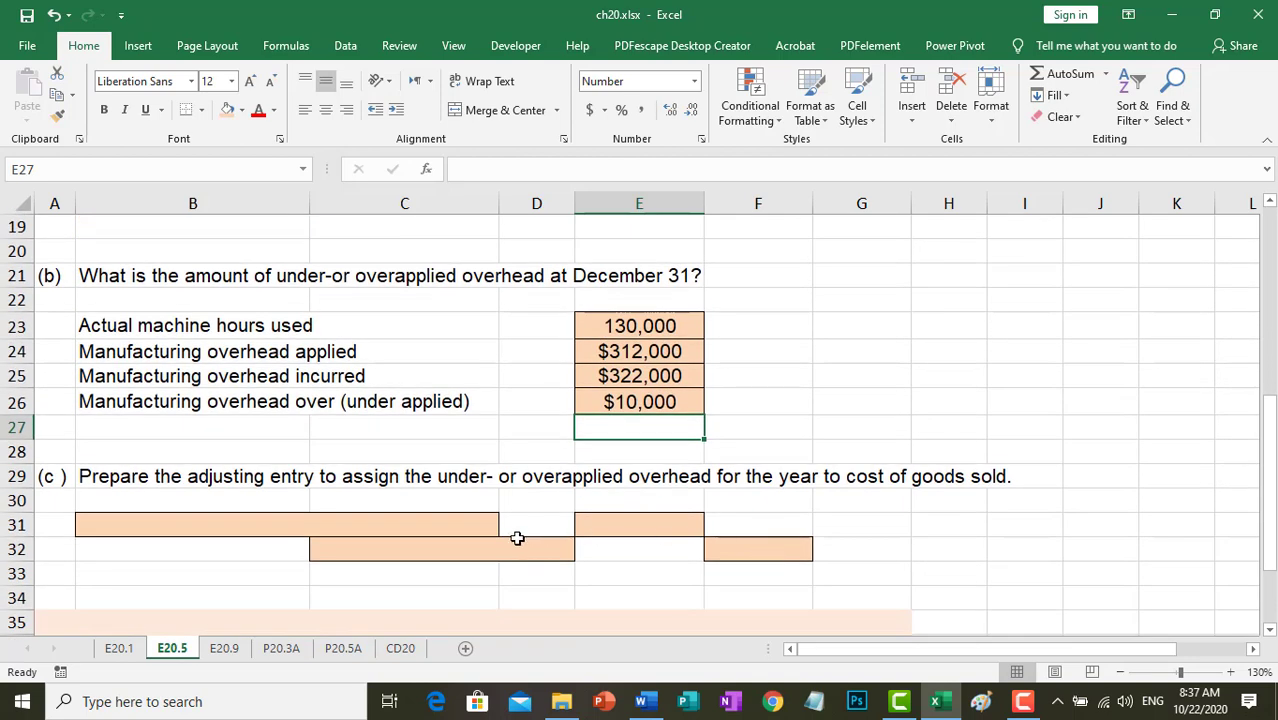
left_click(278, 526)
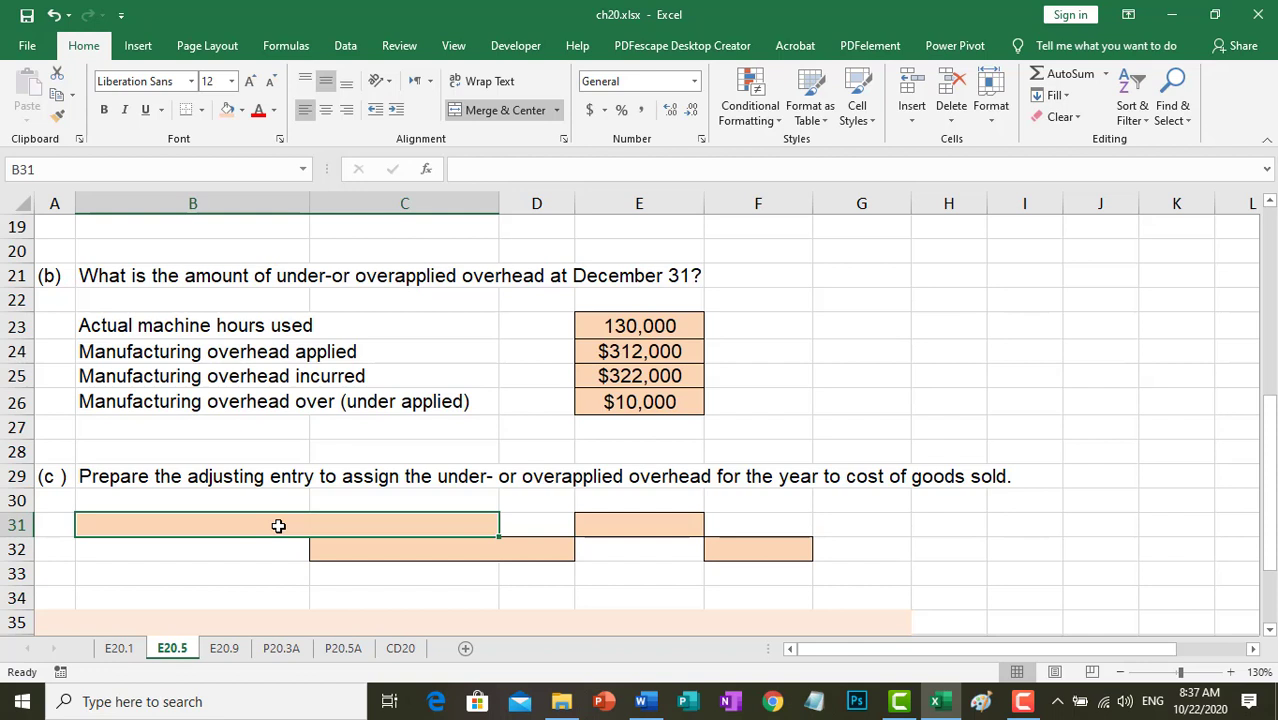
type("C")
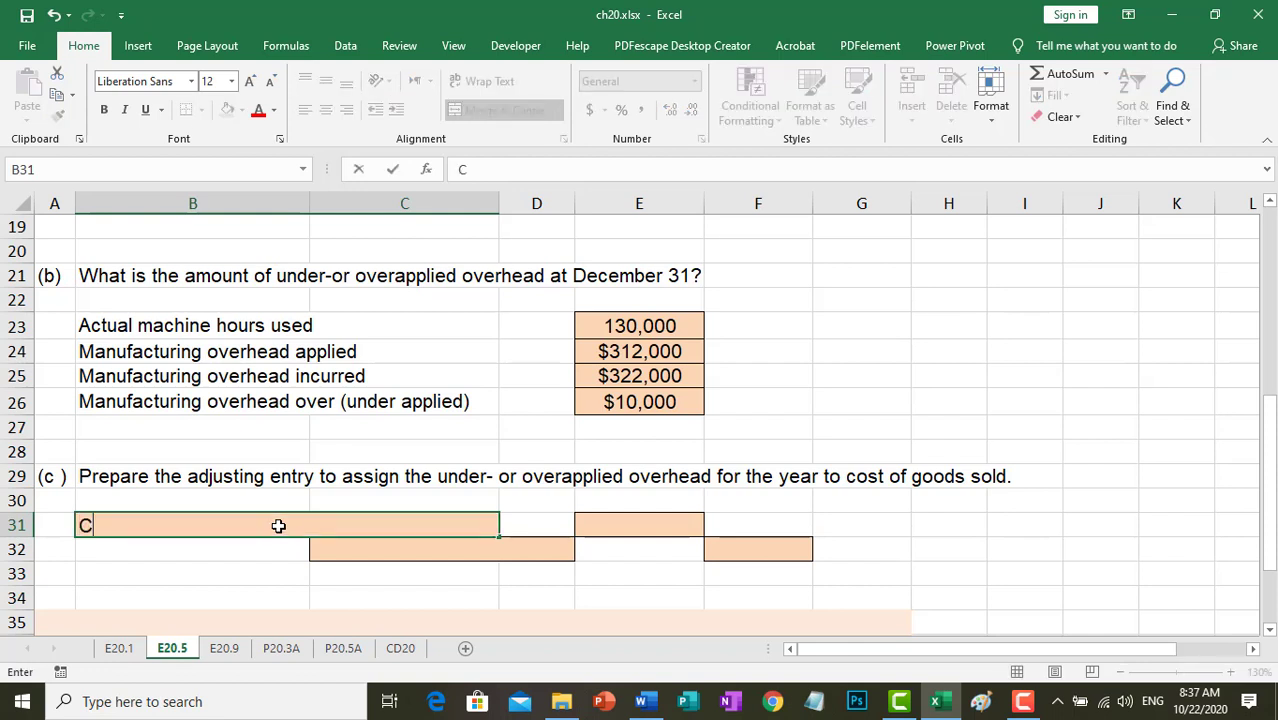
type("ost of")
type("goods")
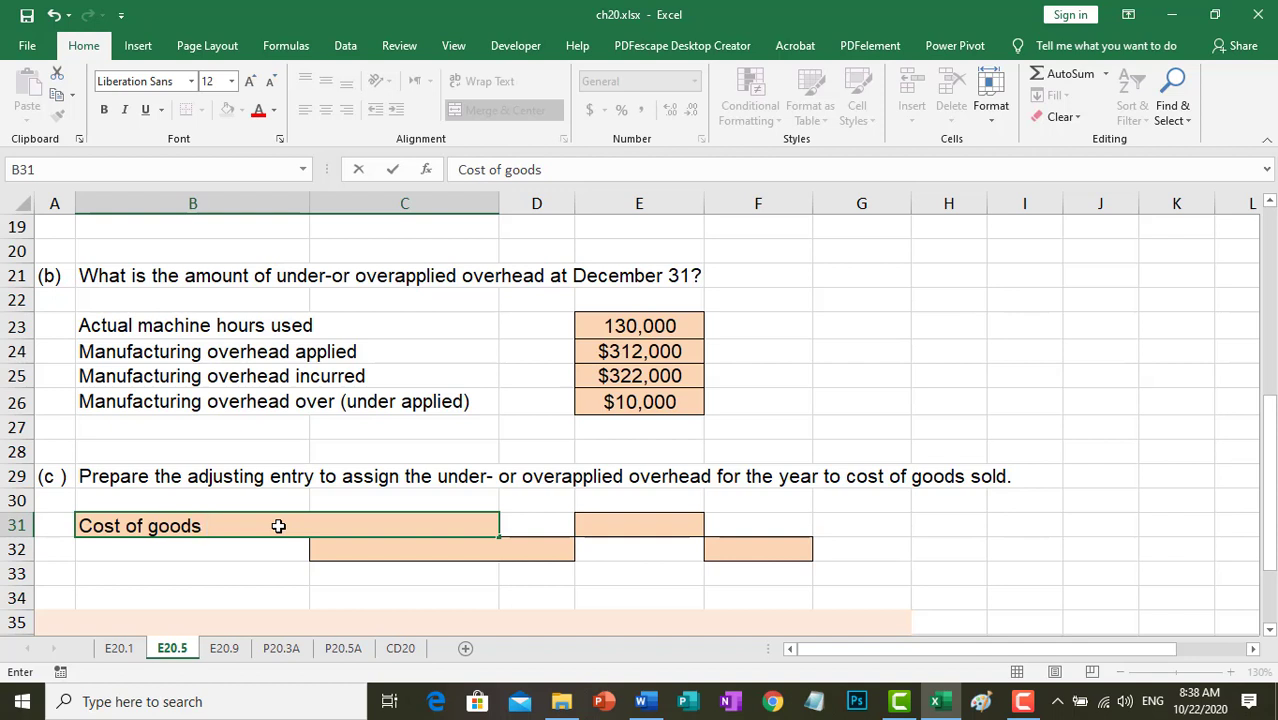
type("old")
key("Return")
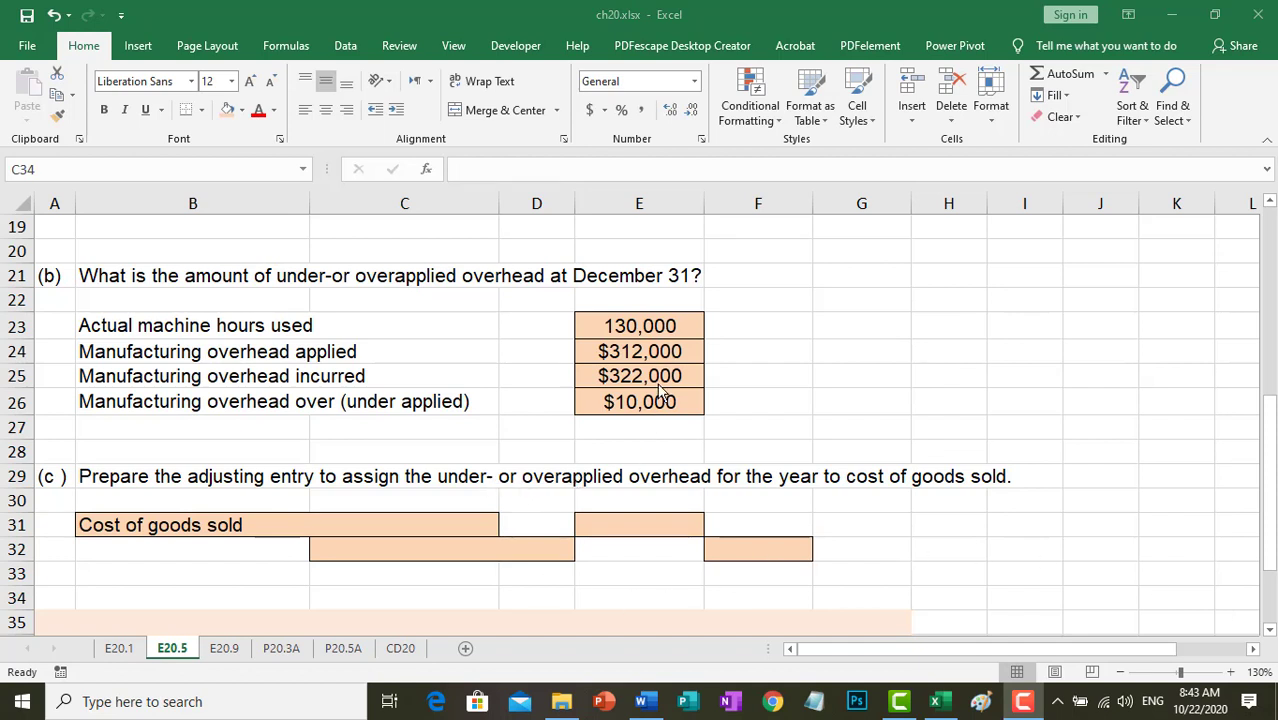
Enter Manufacturing Overhead as the credit account of the adjusting entry in C32.
left_click(380, 551)
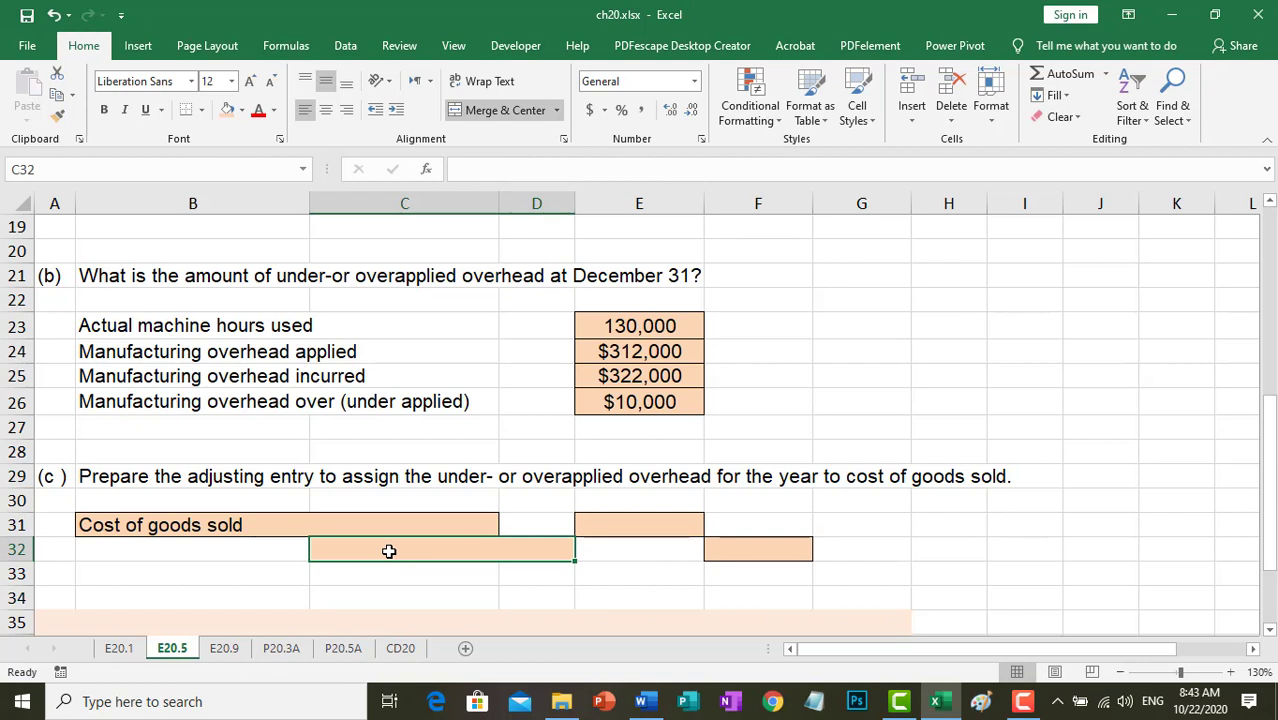
type("Ma")
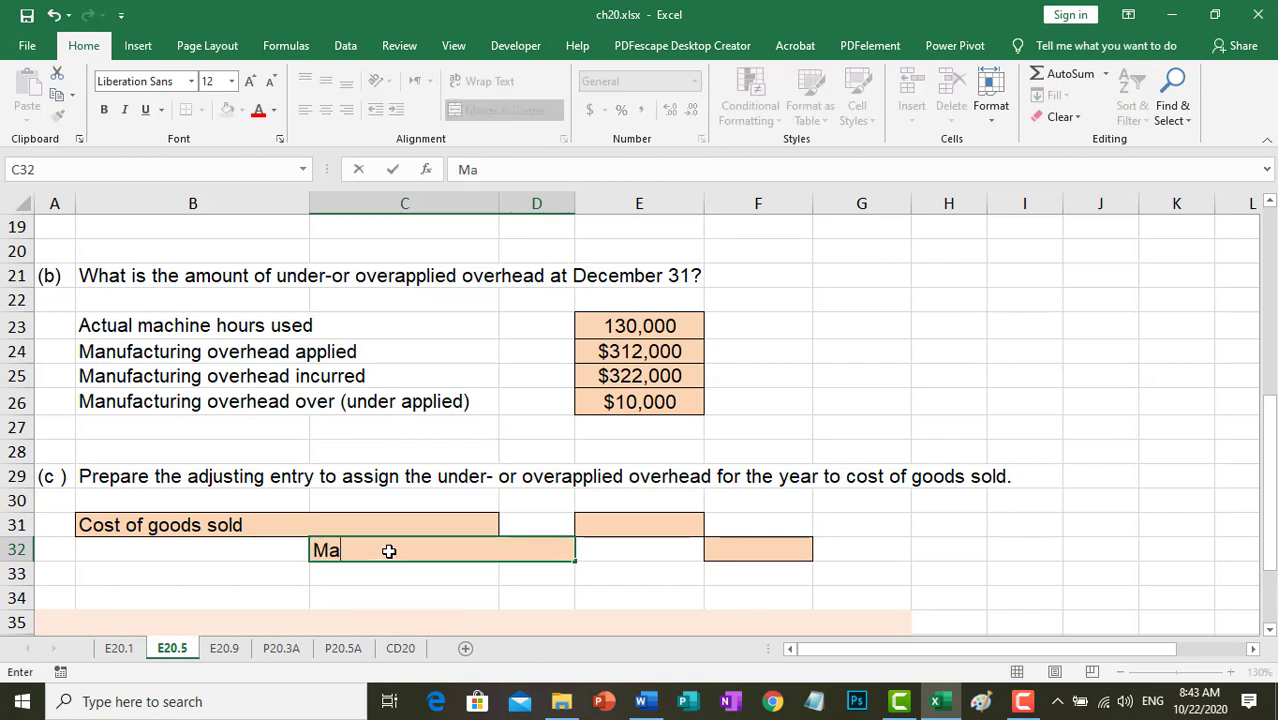
type("nufacturin")
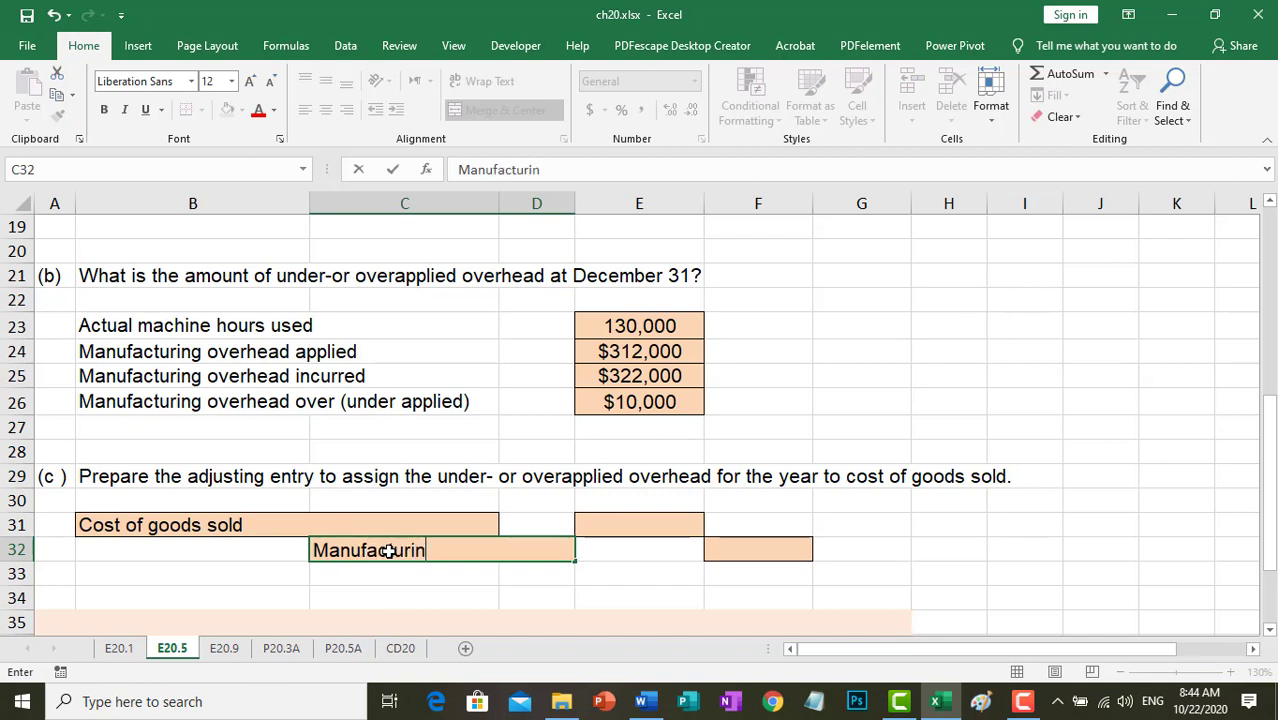
type("g Overhead")
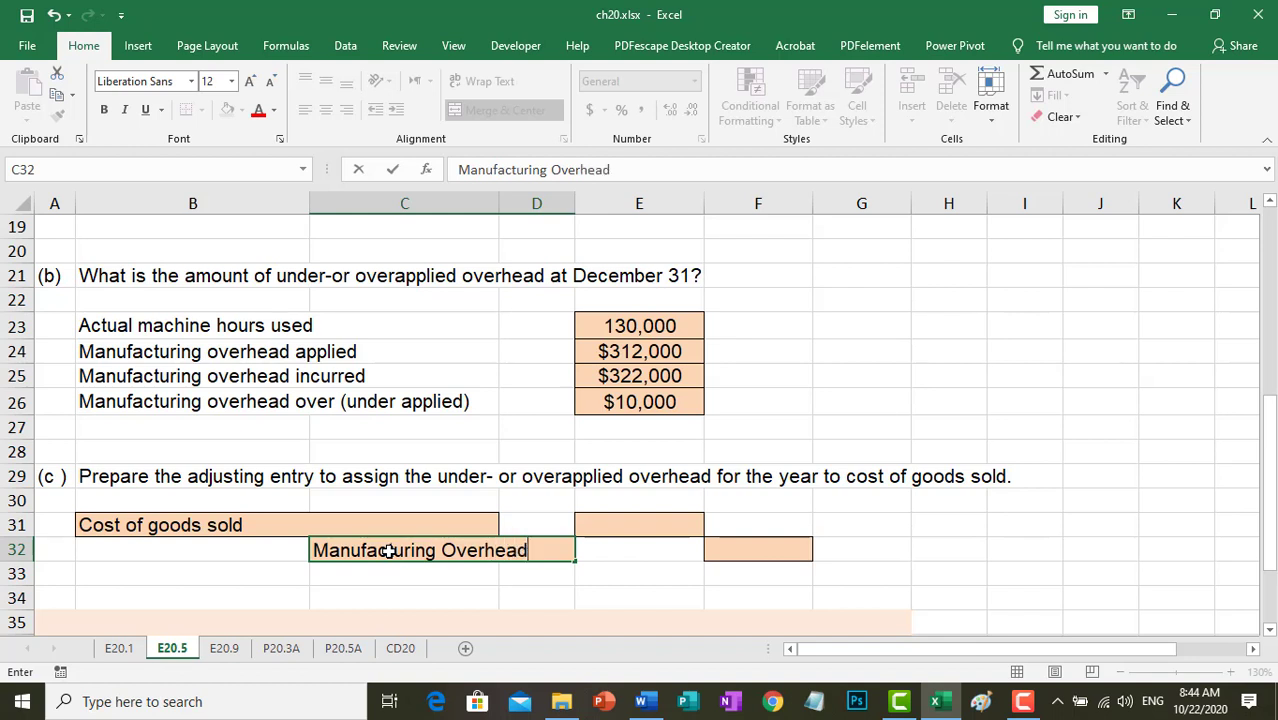
key("Return")
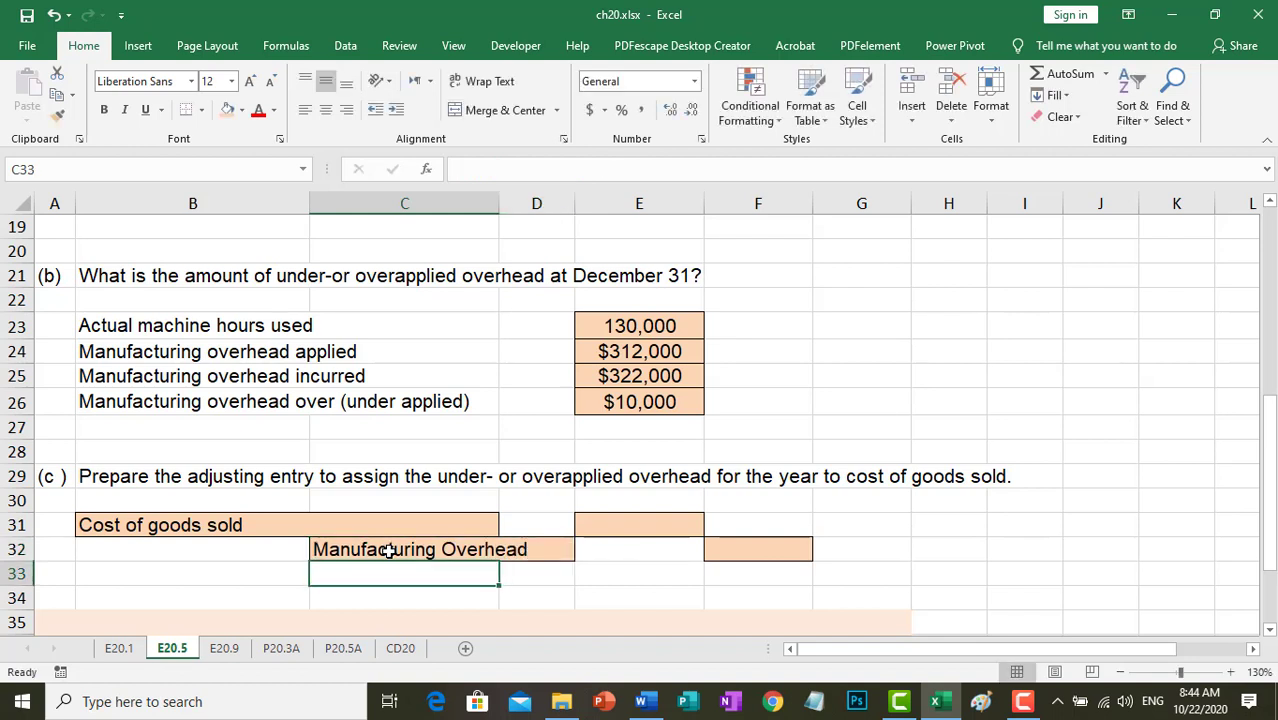
Fill the debit amount for cost of goods sold in E31 by linking it to the under applied overhead with =E26.
left_click(625, 525)
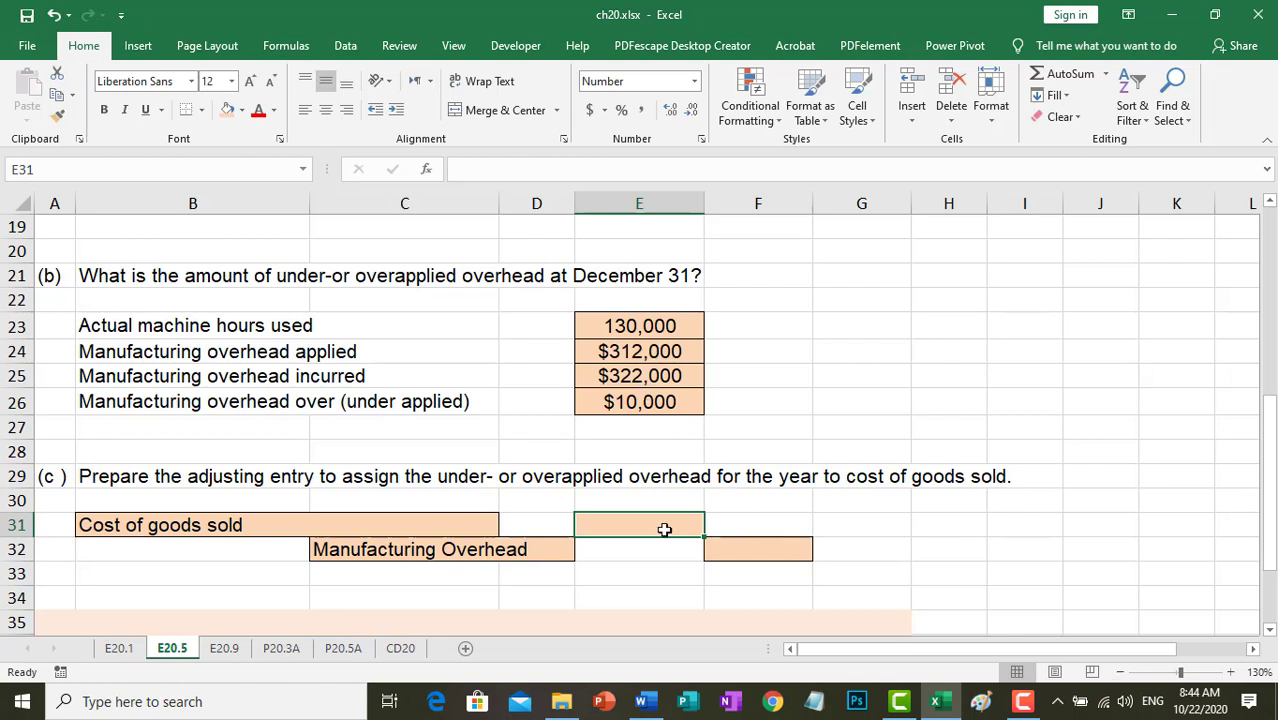
type("=")
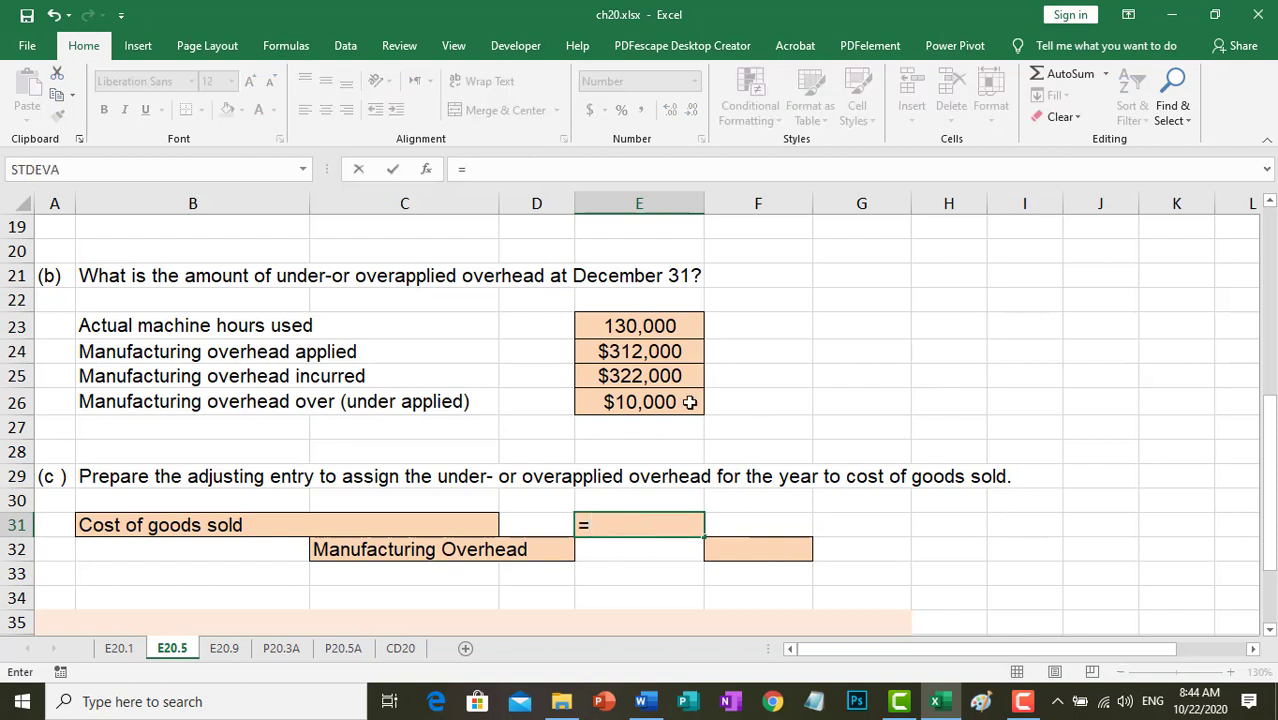
left_click(605, 400)
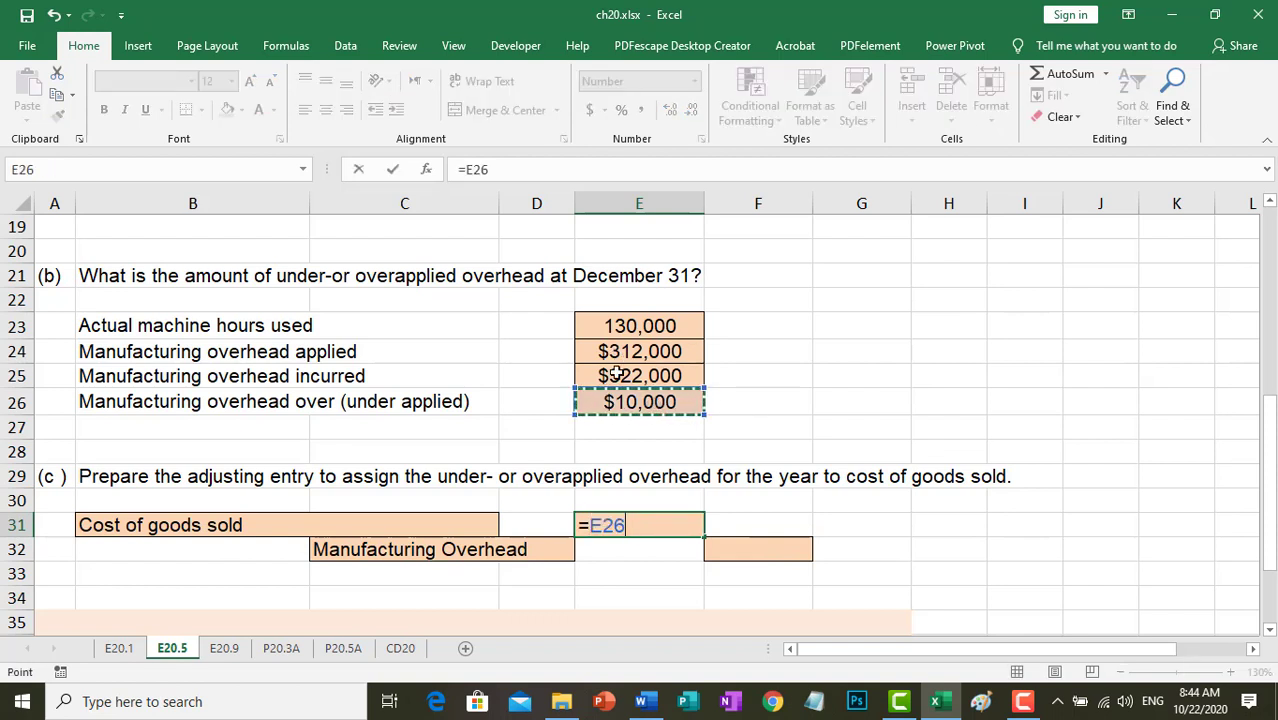
key("Return")
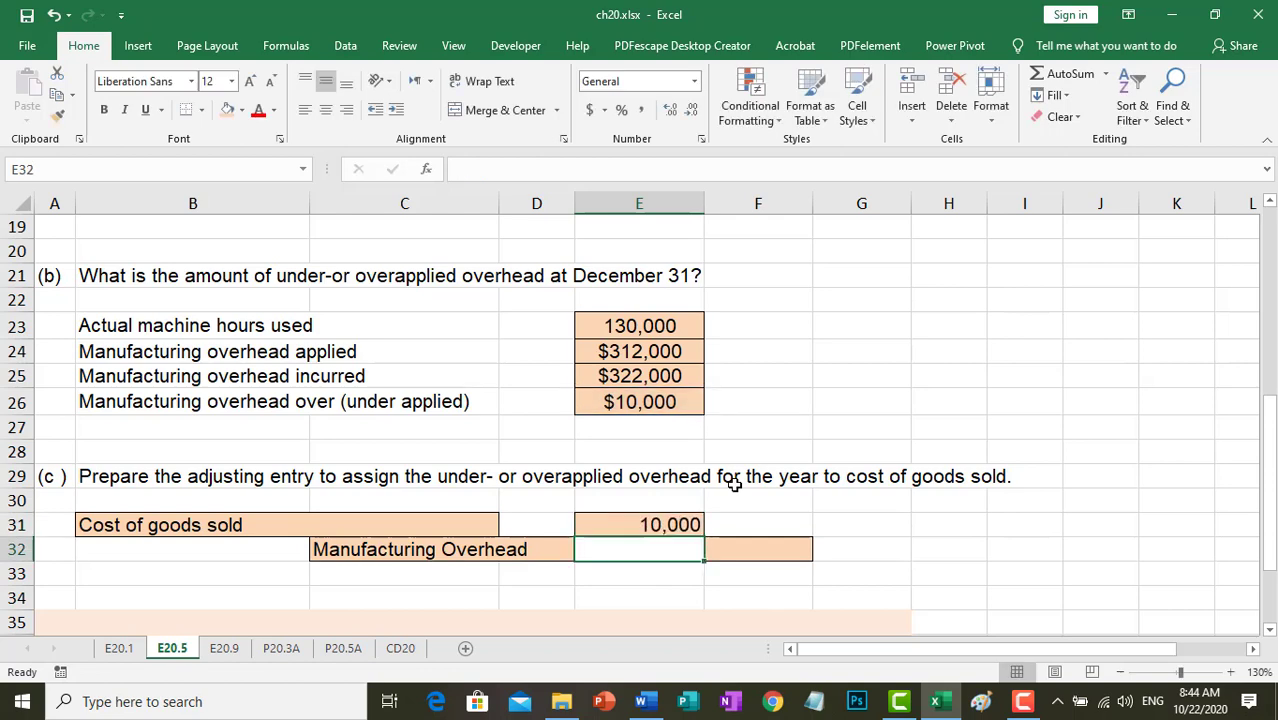
Fill the credit amount for manufacturing overhead in F32 by linking it to the under applied overhead with =E26.
left_click(770, 554)
type("=")
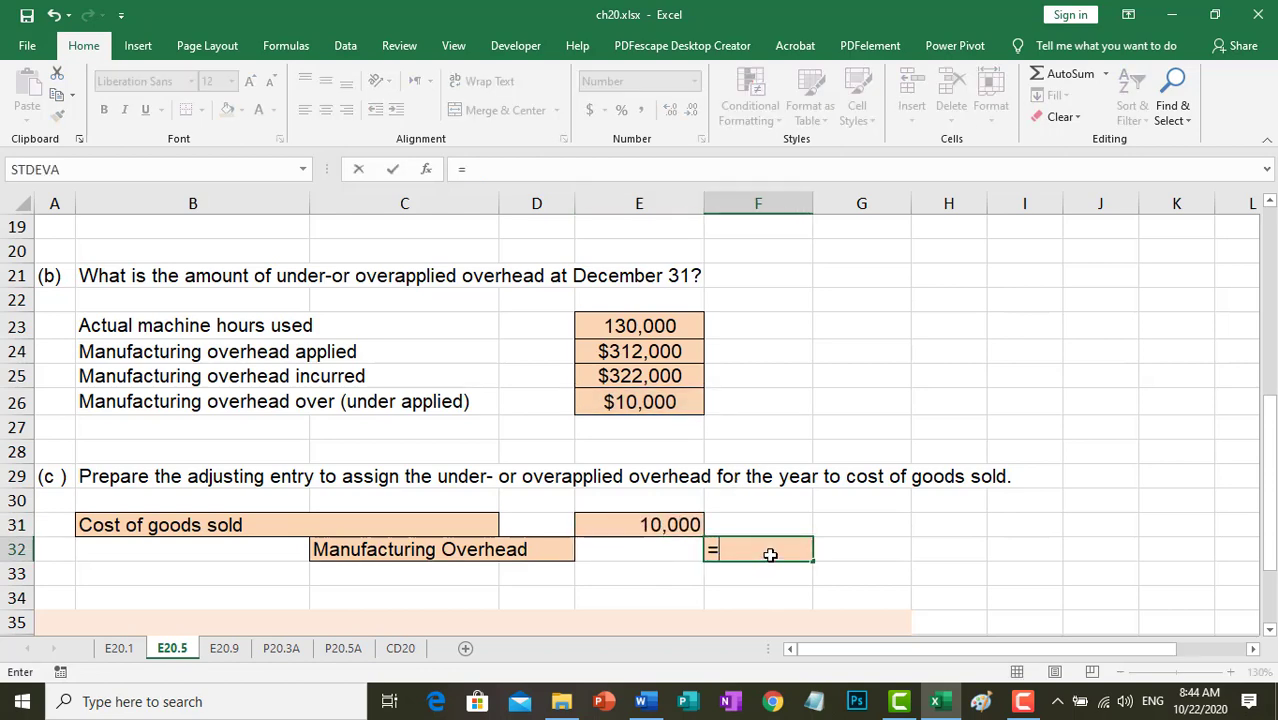
left_click(672, 412)
key("Return")
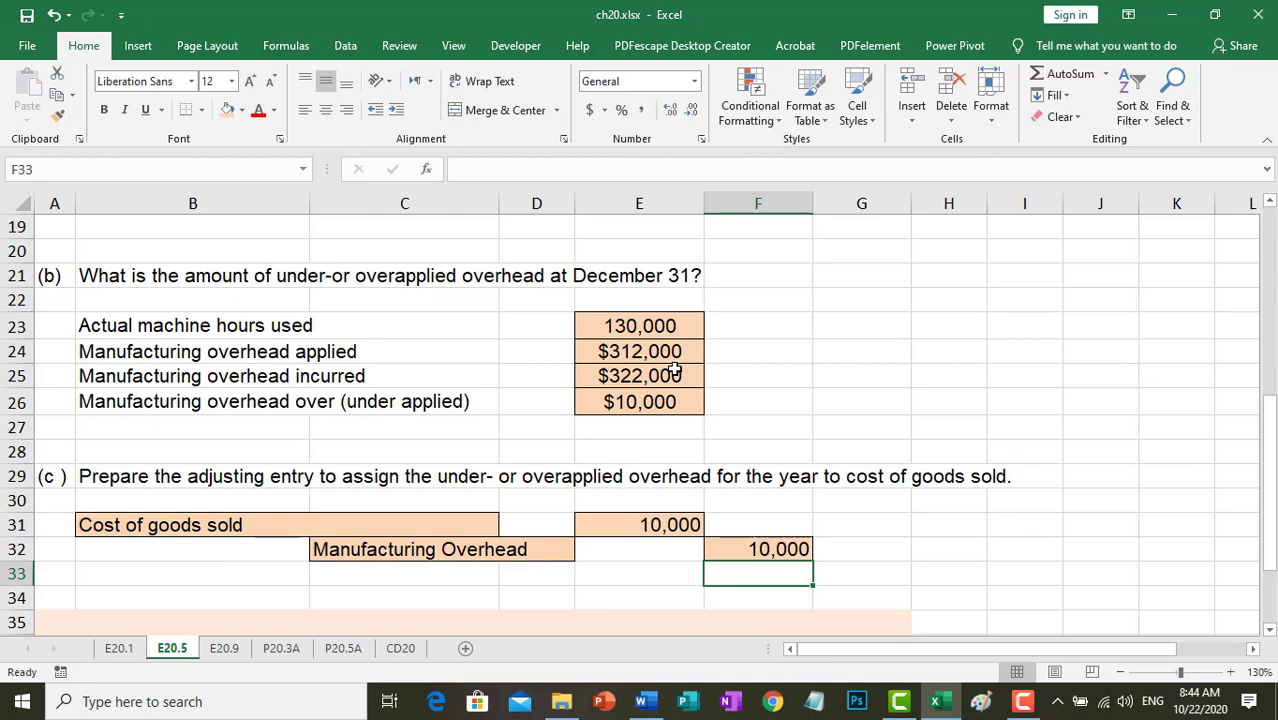
left_click(1051, 506)
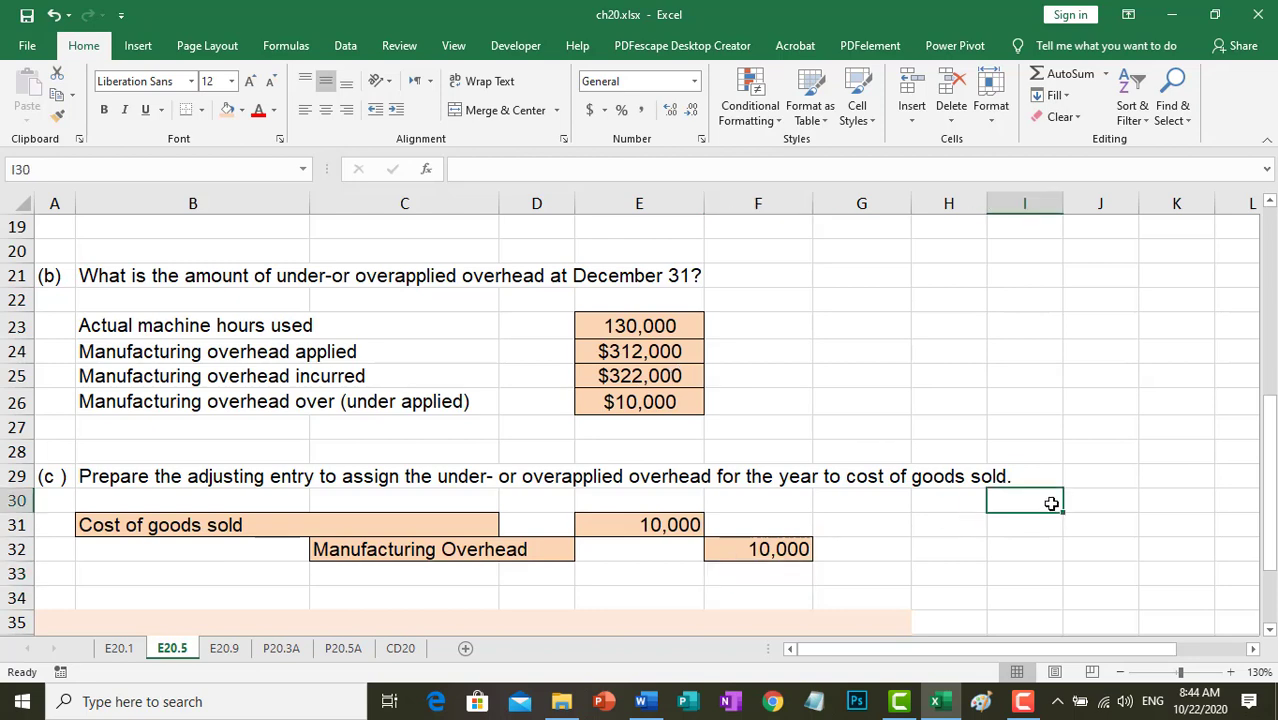
scroll(1051, 504, "down", 2)
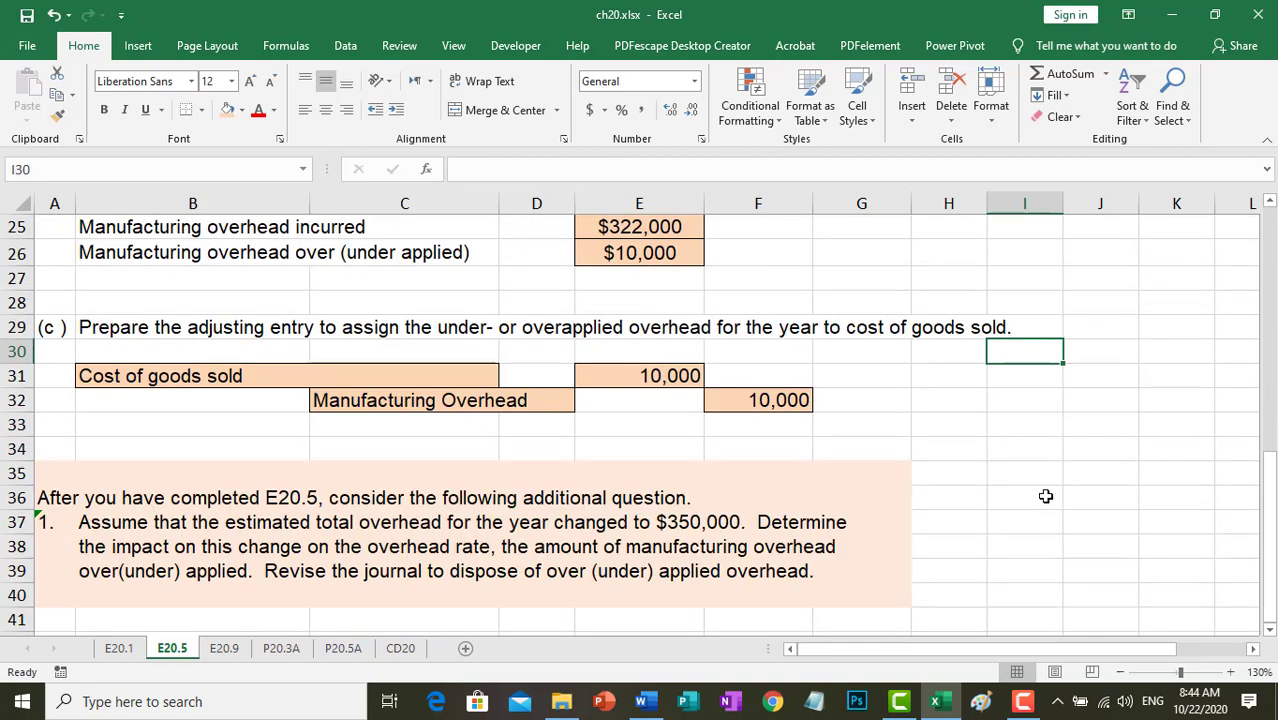